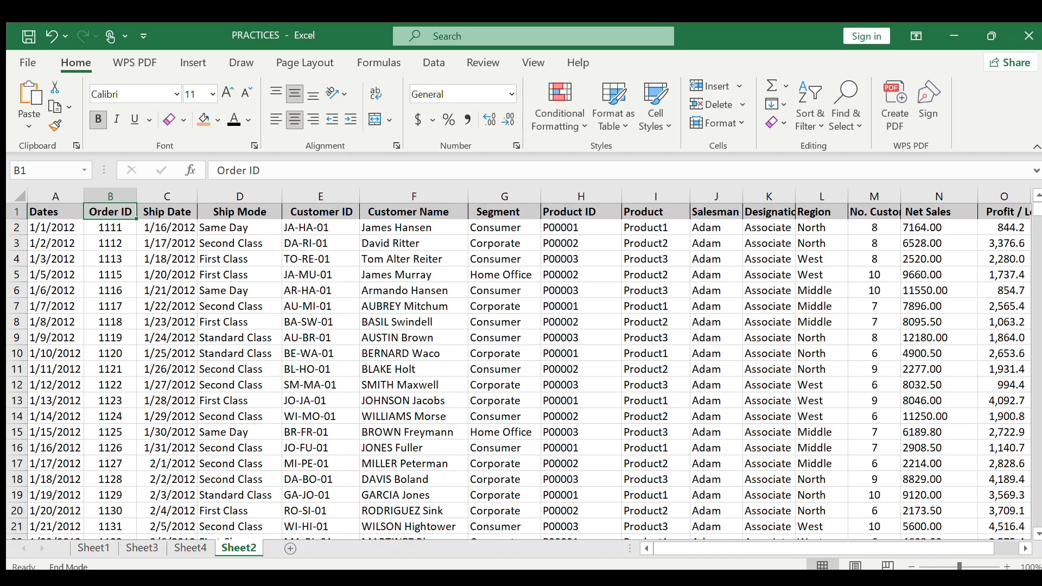
Step: Apply the Date number format to header cells A1:F1 and to the whole Ship Date column
{"action": "left_click", "coordinate": [50, 214]}
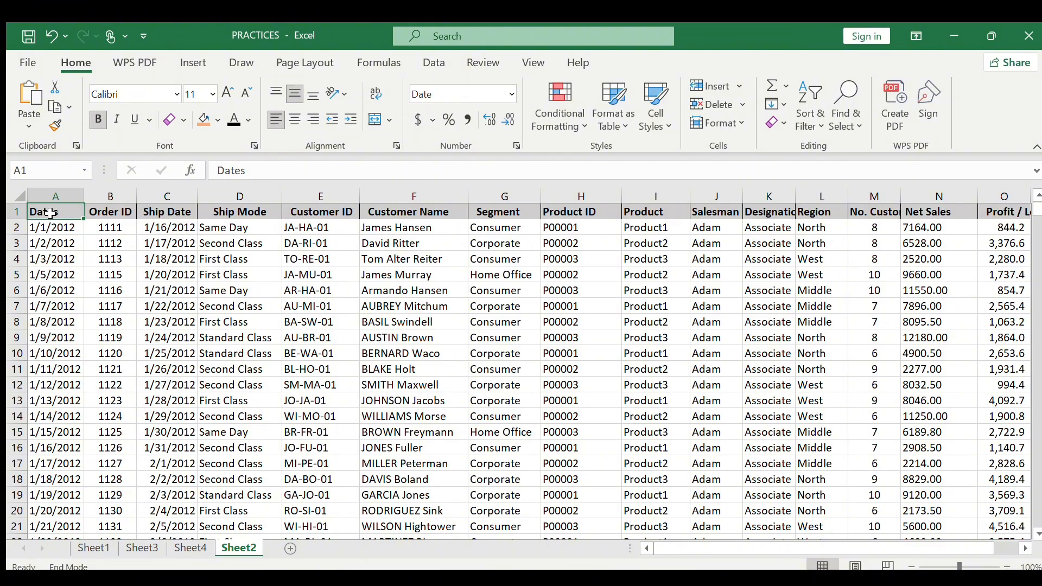
{"action": "left_click_drag", "start_coordinate": [50, 213], "coordinate": [413, 212]}
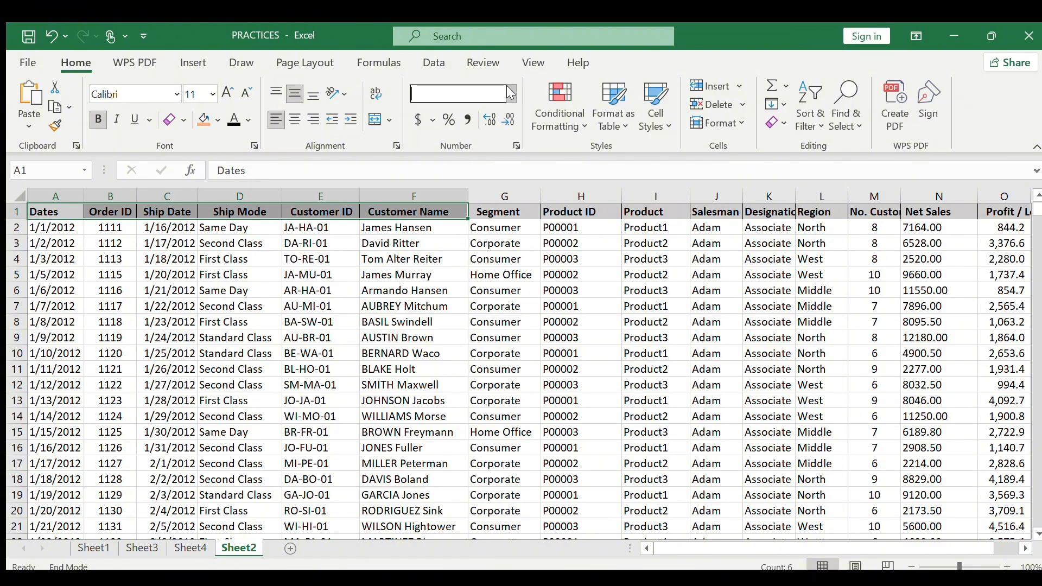
{"action": "left_click", "coordinate": [462, 276]}
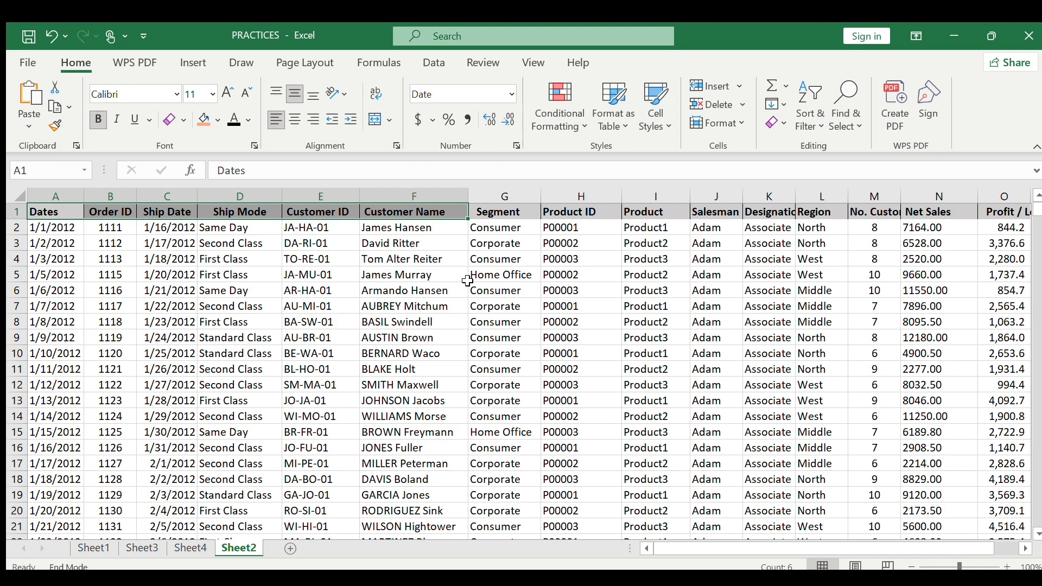
{"action": "left_click", "coordinate": [175, 201]}
{"action": "left_click", "coordinate": [506, 98]}
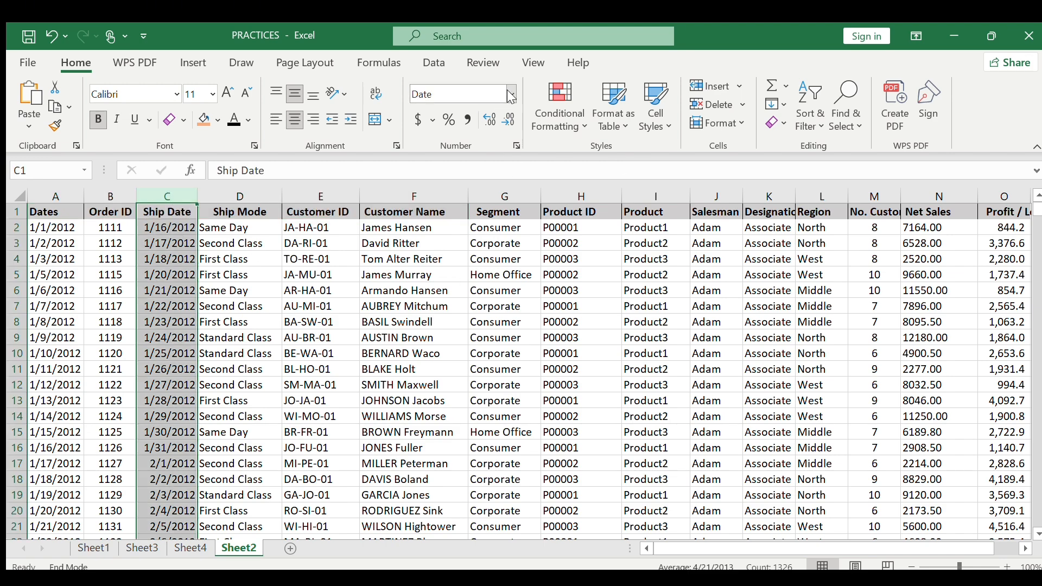
{"action": "key", "text": "BackSpace"}
{"action": "key", "text": "Escape"}
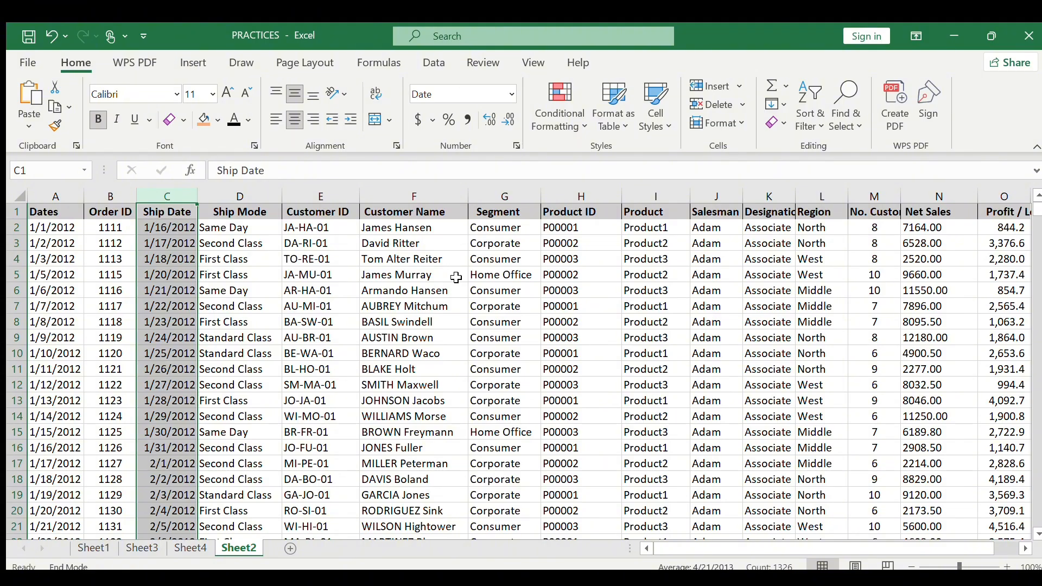
Step: Format the Net Sales column as numbers with a thousands separator
{"action": "left_click", "coordinate": [935, 207]}
{"action": "left_click", "coordinate": [936, 193]}
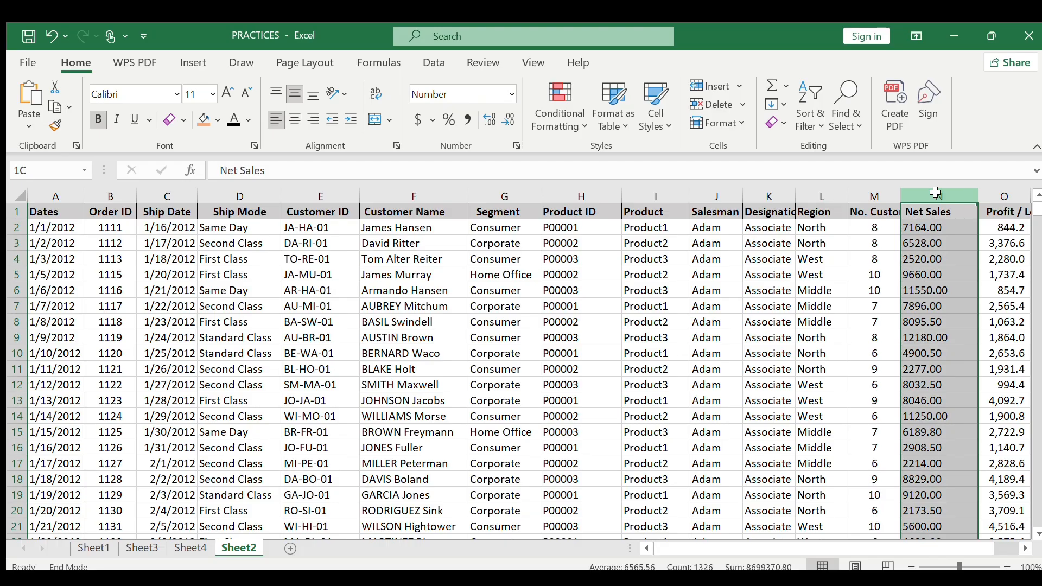
{"action": "left_click", "coordinate": [508, 89]}
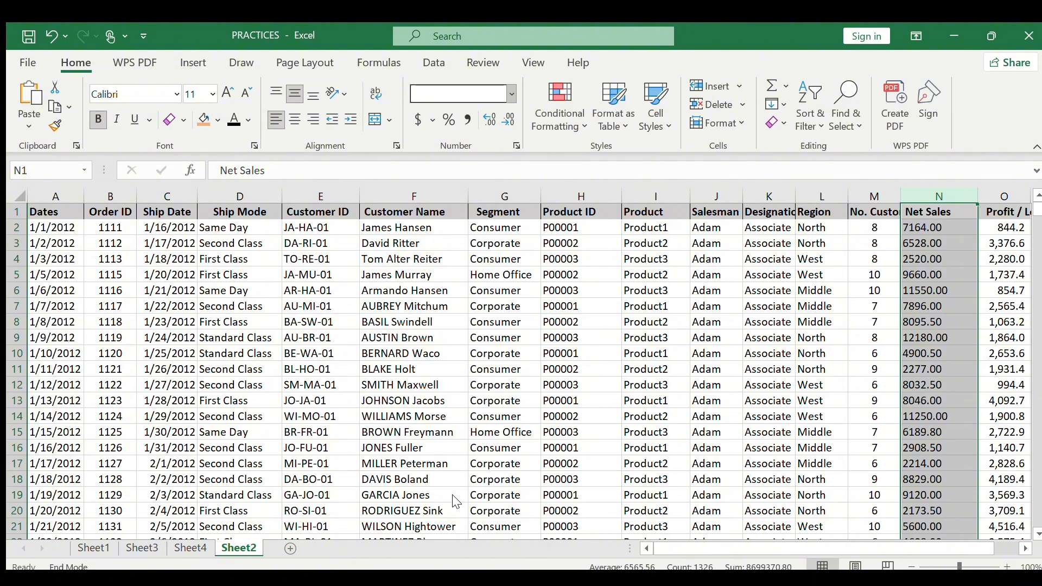
{"action": "left_click", "coordinate": [460, 464]}
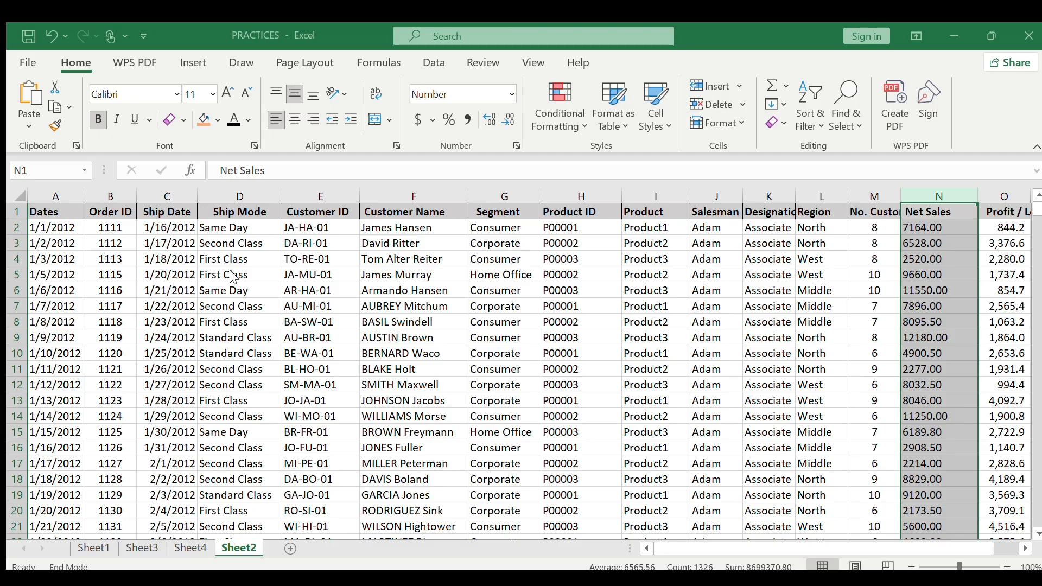
{"action": "left_click", "coordinate": [367, 465]}
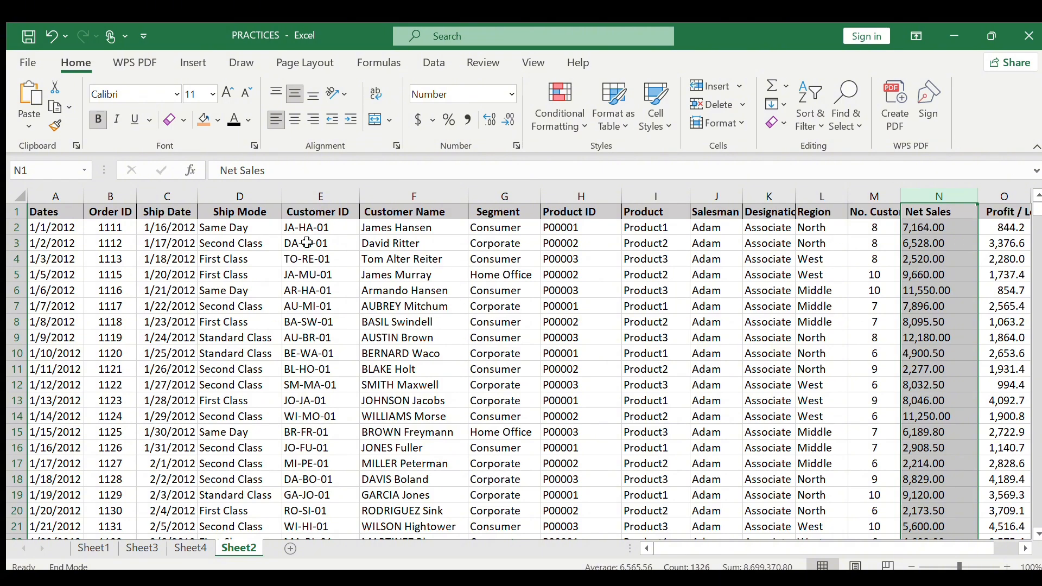
{"action": "left_click", "coordinate": [184, 63]}
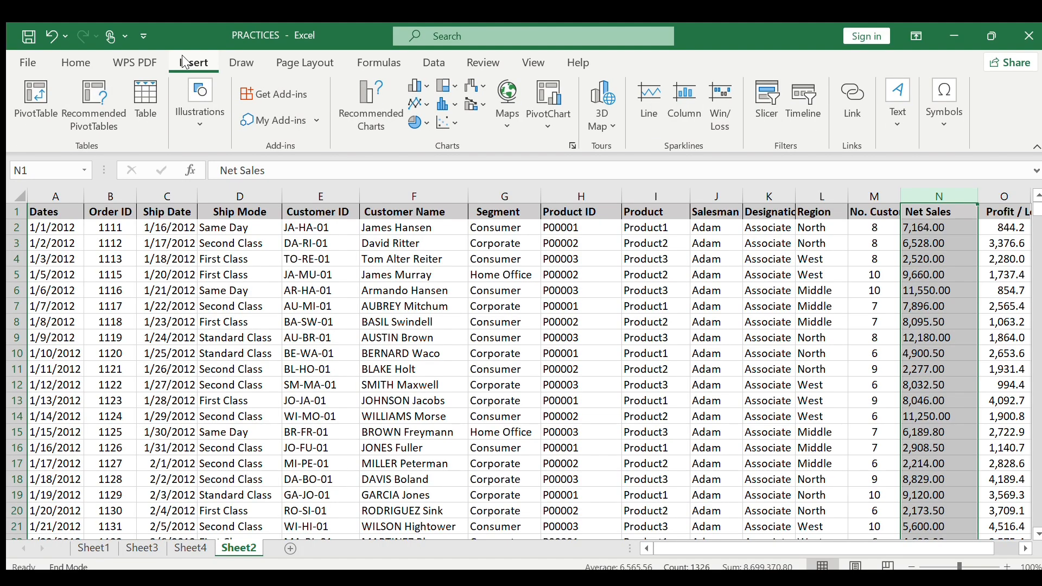
{"action": "left_click", "coordinate": [21, 106]}
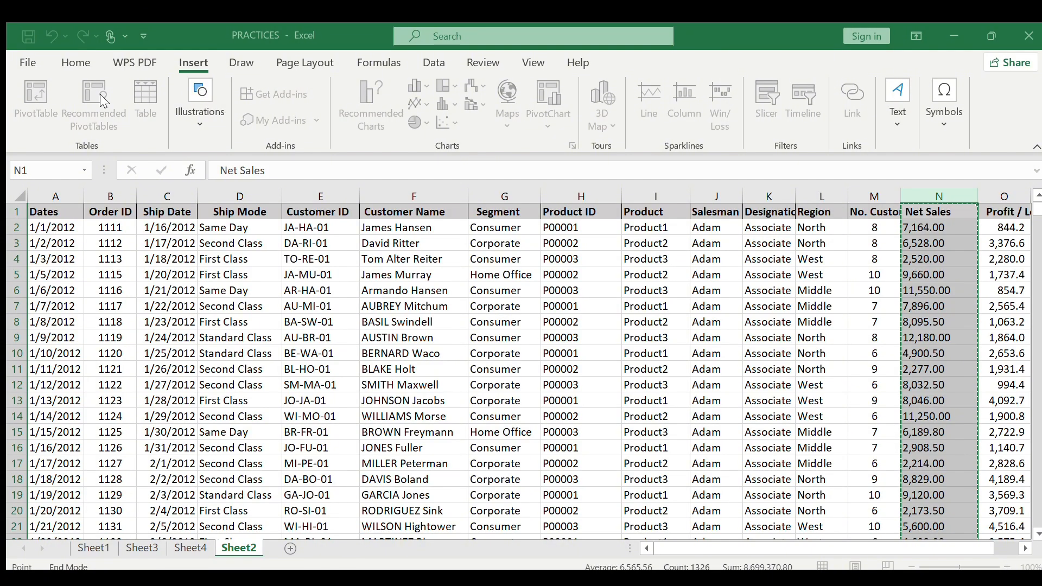
{"action": "key", "text": "Escape"}
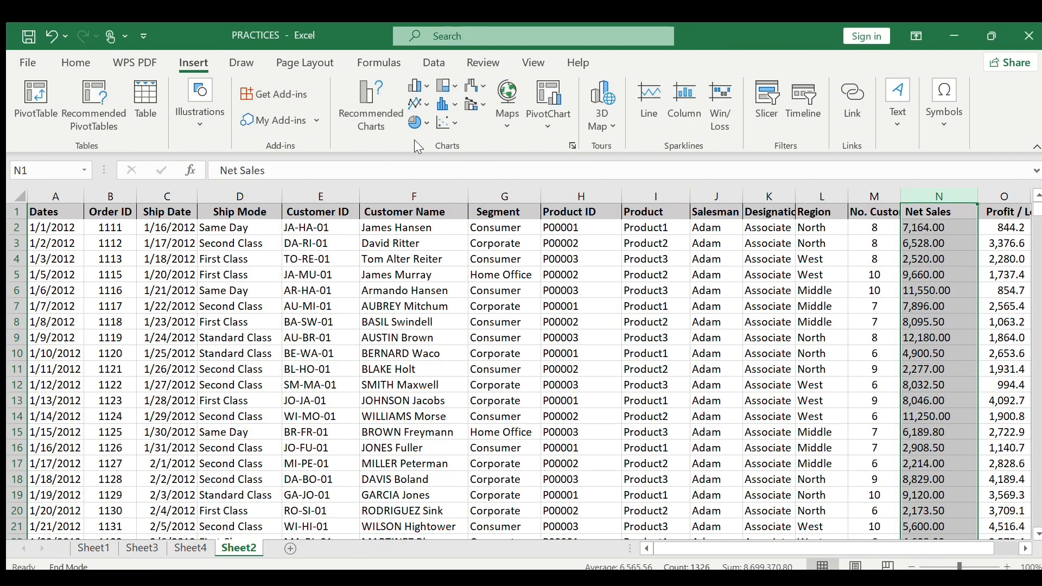
Step: Create a PivotTable on a new worksheet from the entire sales data range
{"action": "left_click", "coordinate": [381, 310]}
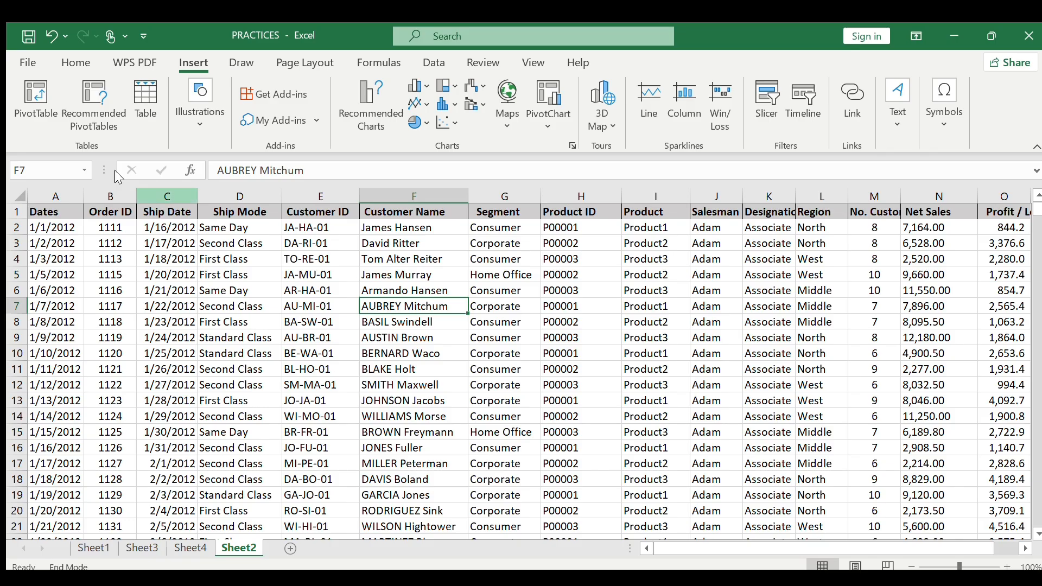
{"action": "left_click", "coordinate": [26, 93]}
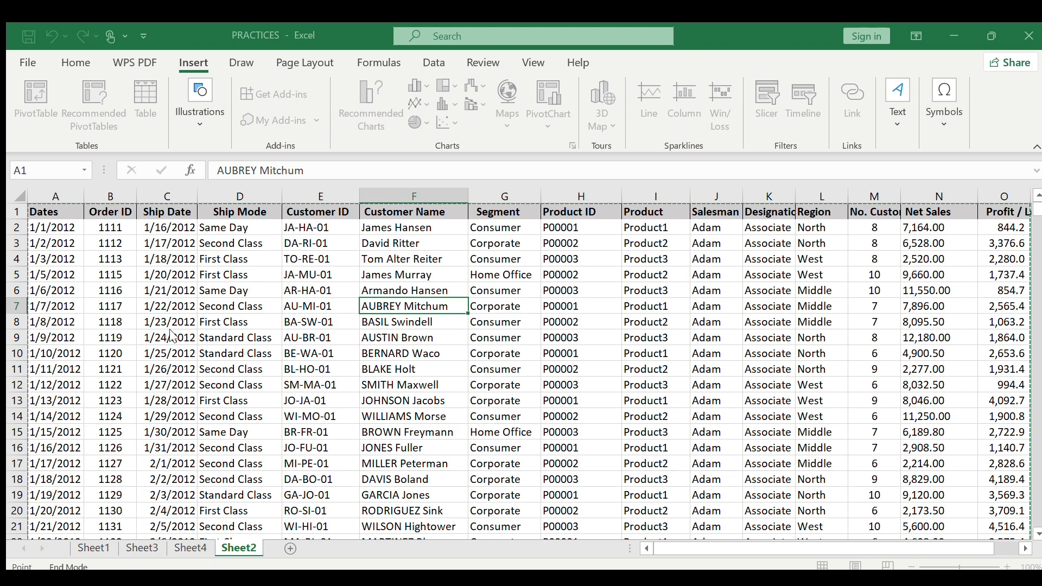
{"action": "left_click", "coordinate": [324, 417]}
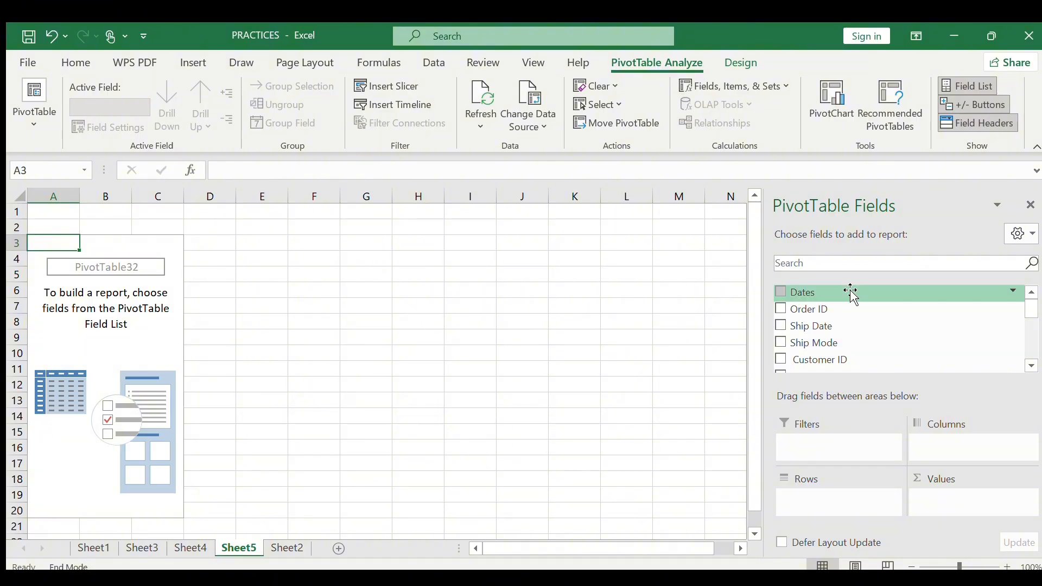
Step: Place the Salesman field in the PivotTable rows and the sum of Net Sales in its values
{"action": "scroll", "coordinate": [1028, 370], "scroll_direction": "down", "scroll_amount": 7}
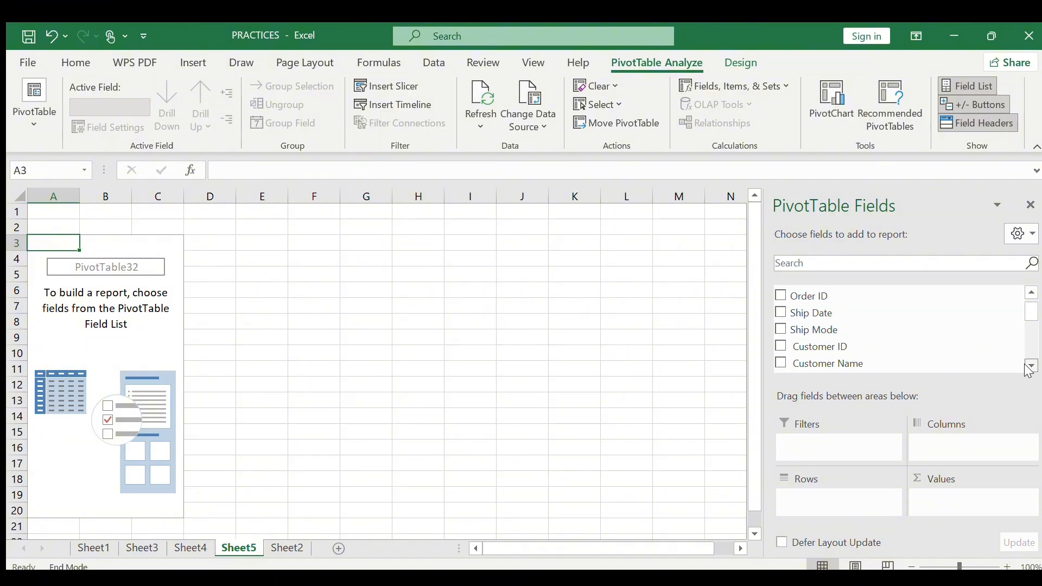
{"action": "scroll", "coordinate": [1028, 370], "scroll_direction": "down", "scroll_amount": 3}
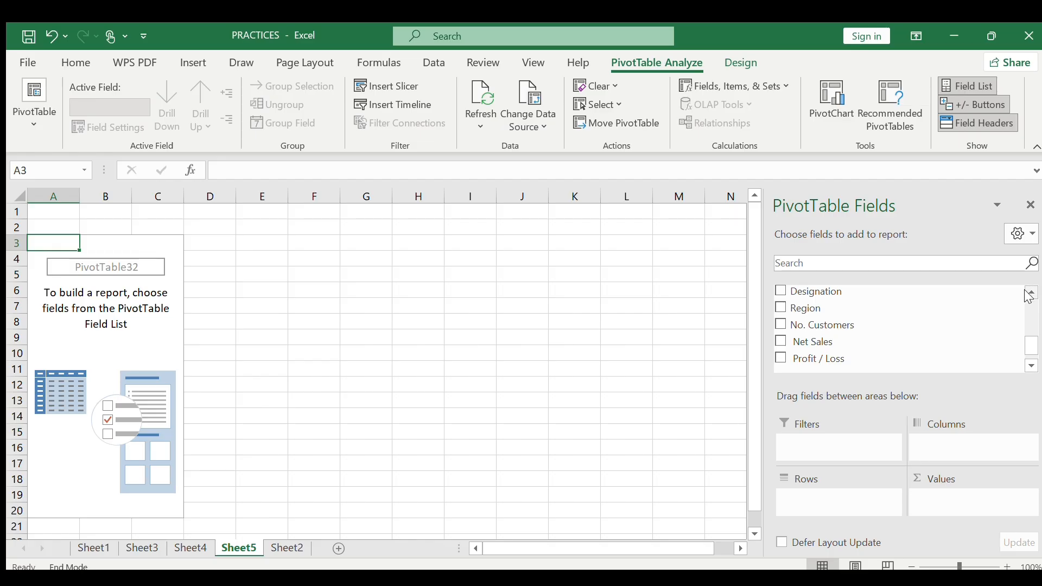
{"action": "scroll", "coordinate": [1032, 293], "scroll_direction": "up", "scroll_amount": 5}
{"action": "scroll", "coordinate": [1029, 297], "scroll_direction": "up", "scroll_amount": 4}
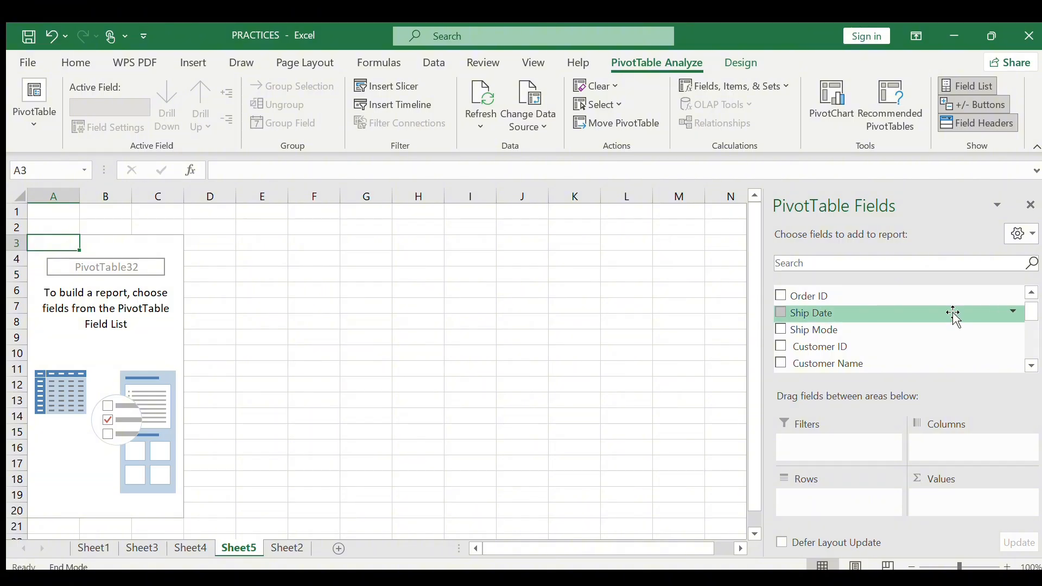
{"action": "scroll", "coordinate": [1032, 367], "scroll_direction": "down", "scroll_amount": 5}
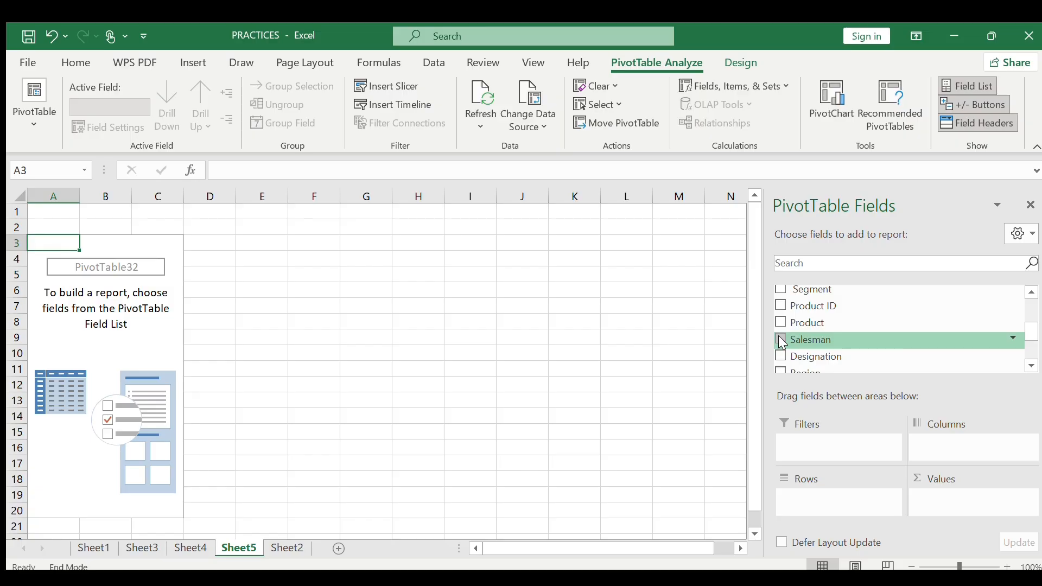
{"action": "left_click_drag", "start_coordinate": [779, 337], "coordinate": [805, 491]}
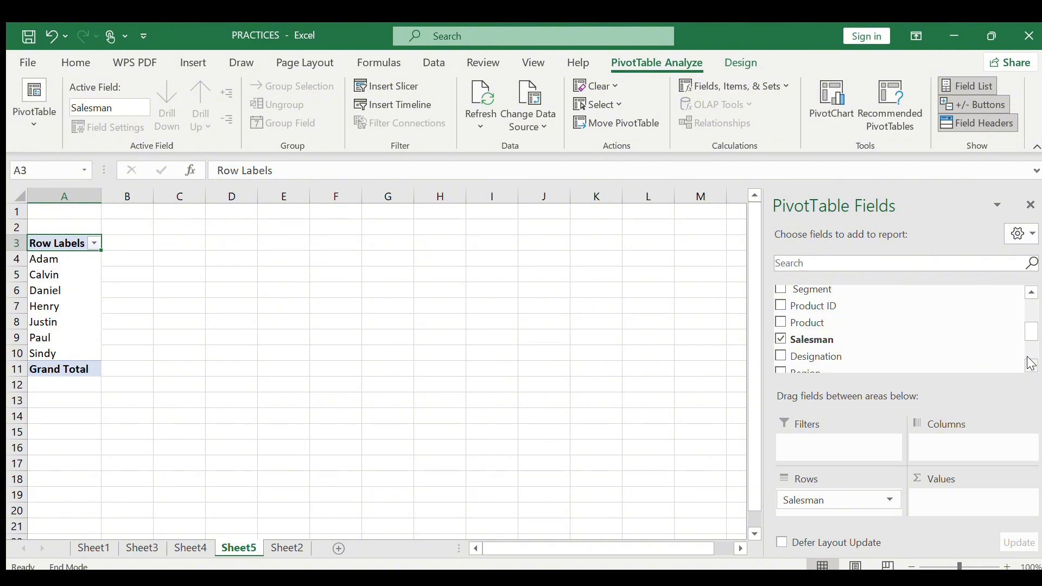
{"action": "scroll", "coordinate": [1031, 364], "scroll_direction": "down", "scroll_amount": 4}
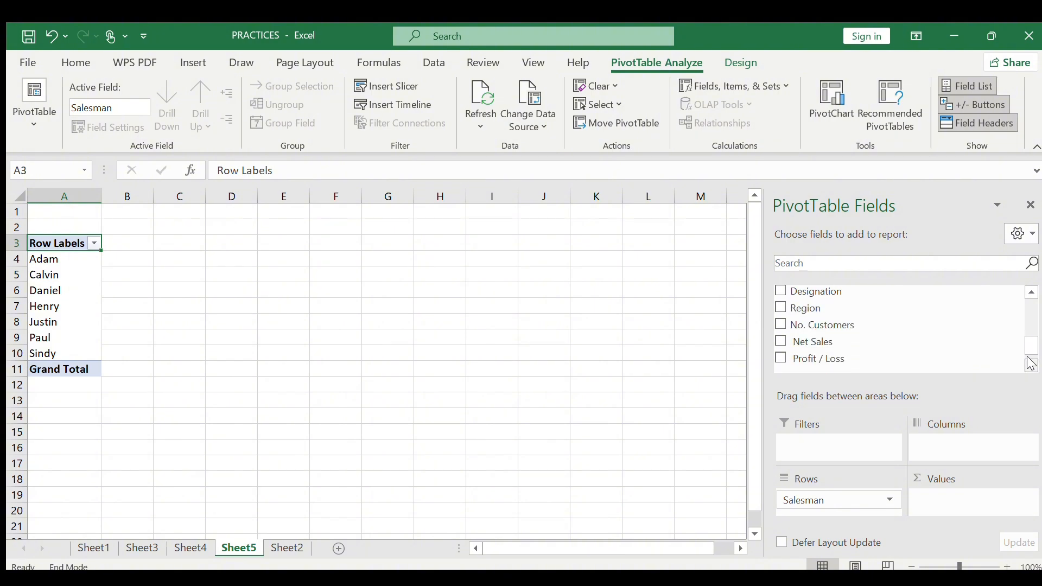
{"action": "left_click_drag", "start_coordinate": [781, 341], "coordinate": [958, 495]}
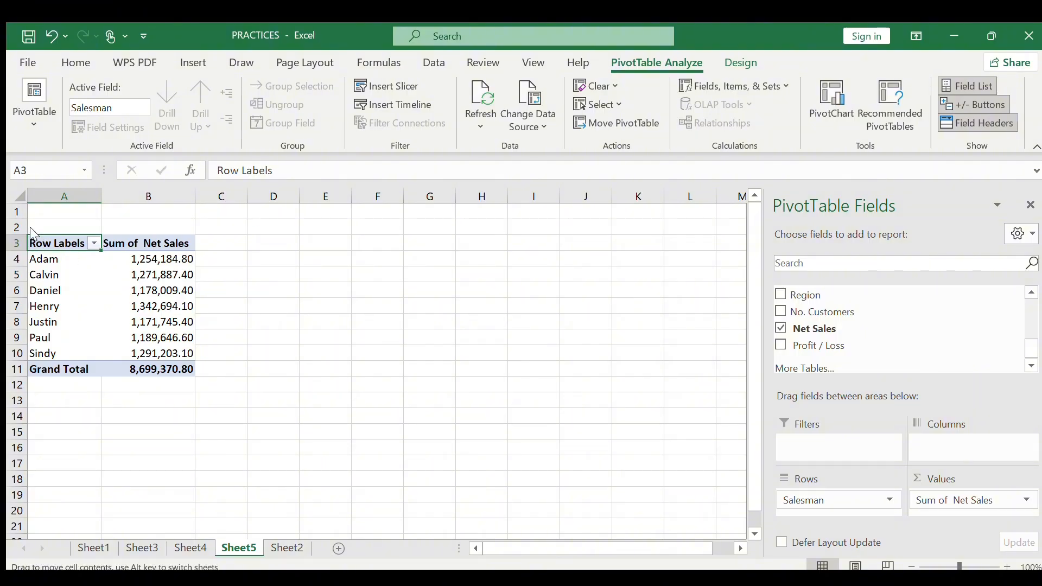
Step: Copy the PivotTable range A2:B11 and paste the duplicate starting at cell E2
{"action": "mouse_move", "coordinate": [34, 234]}
{"action": "left_mouse_down"}
{"action": "mouse_move", "coordinate": [103, 303]}
{"action": "mouse_move", "coordinate": [33, 228]}
{"action": "left_mouse_up"}
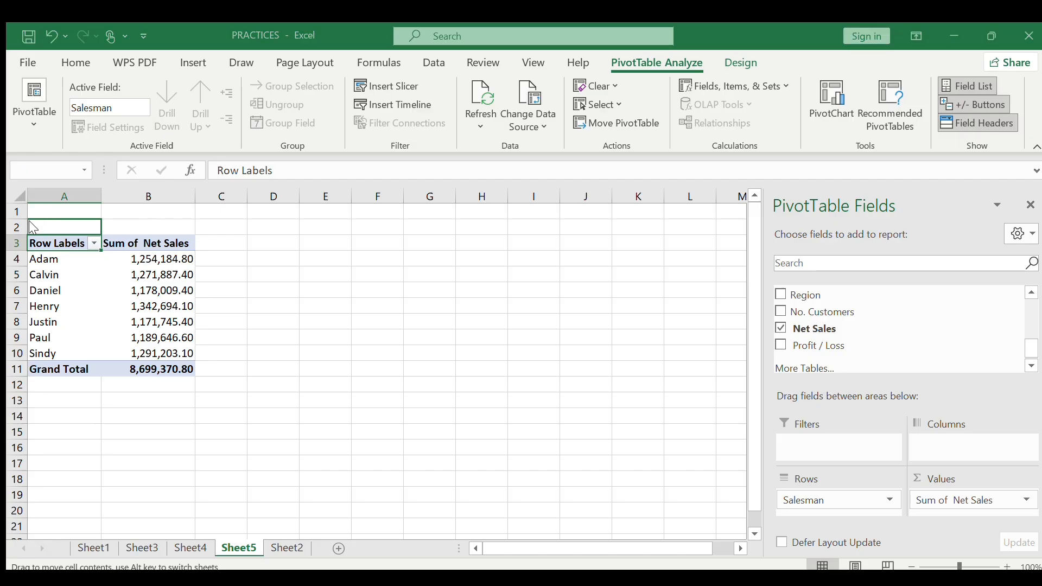
{"action": "left_click", "coordinate": [828, 289]}
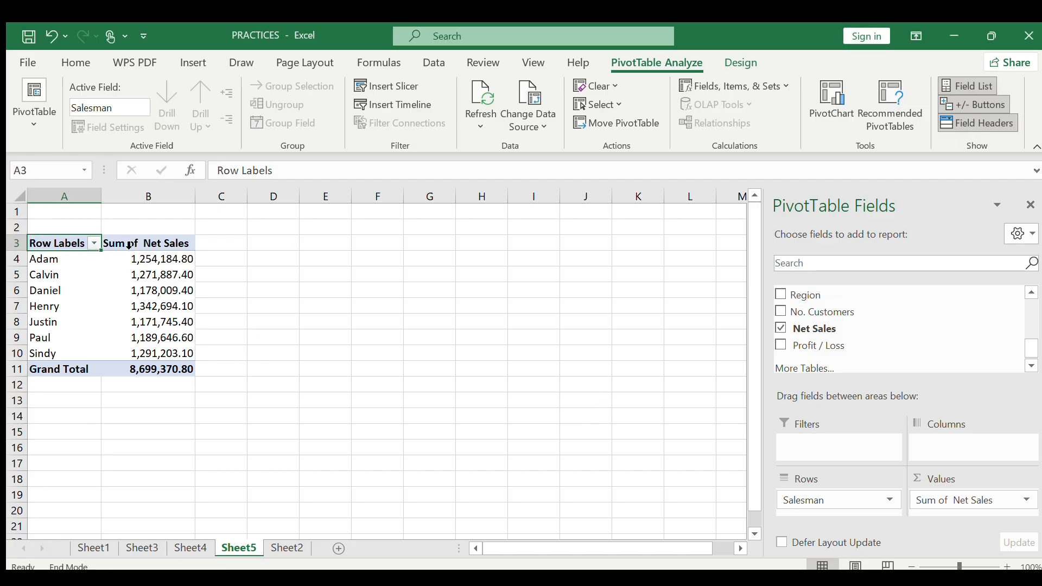
{"action": "left_click_drag", "start_coordinate": [48, 227], "coordinate": [183, 362]}
{"action": "key", "text": "ctrl+c"}
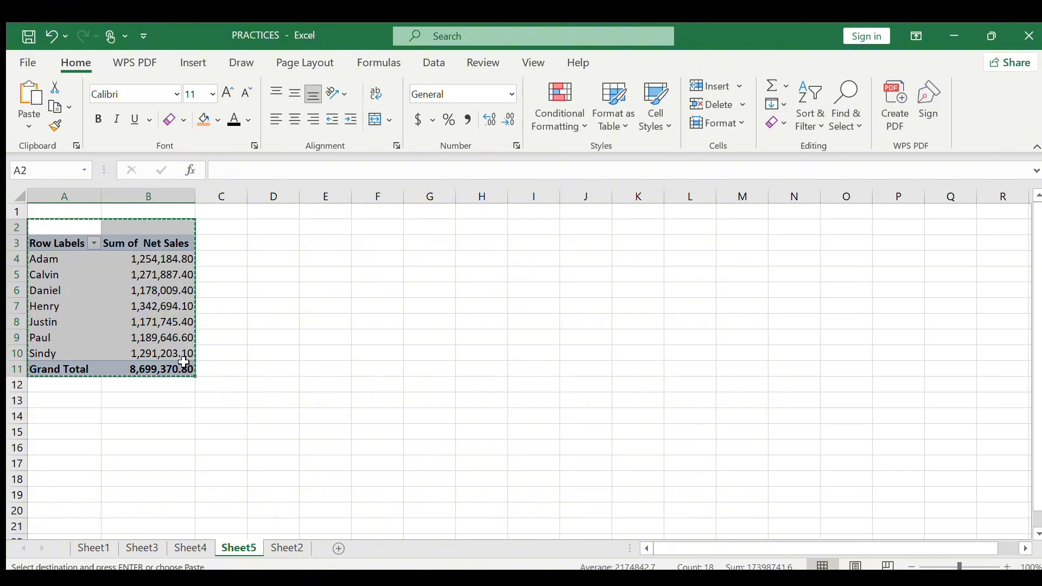
{"action": "left_click", "coordinate": [333, 231]}
{"action": "key", "text": "ctrl+v"}
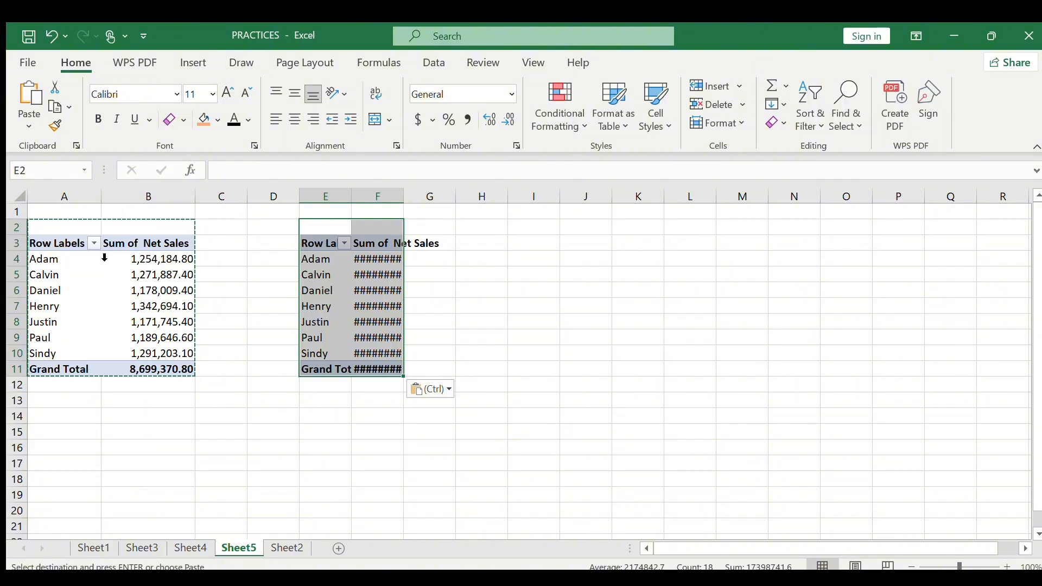
Step: Rename the row header of the original PivotTable in cell A3 to SALESMEN
{"action": "left_click", "coordinate": [69, 254]}
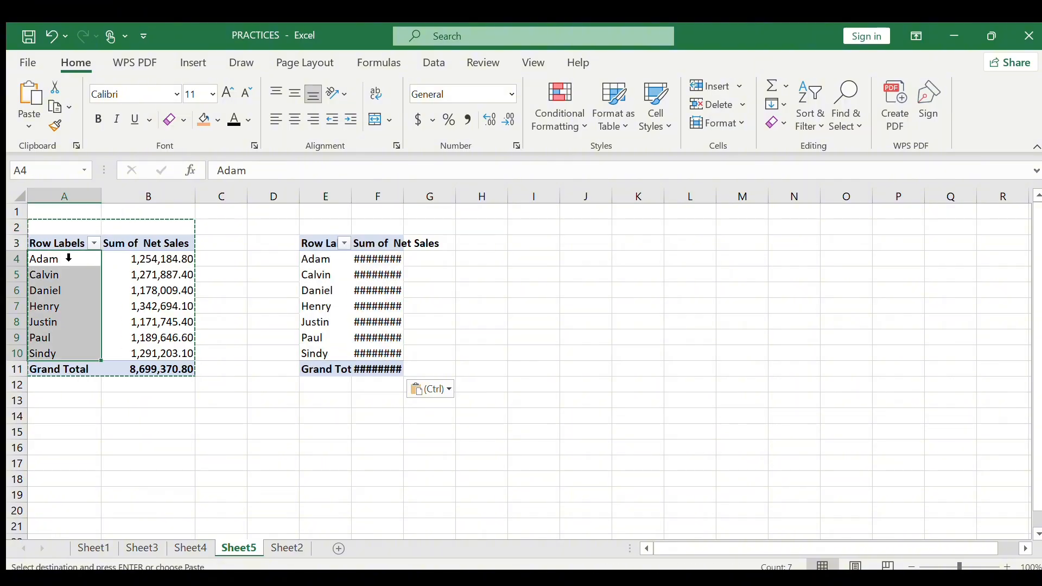
{"action": "left_click", "coordinate": [63, 248]}
{"action": "double_click", "coordinate": [63, 248]}
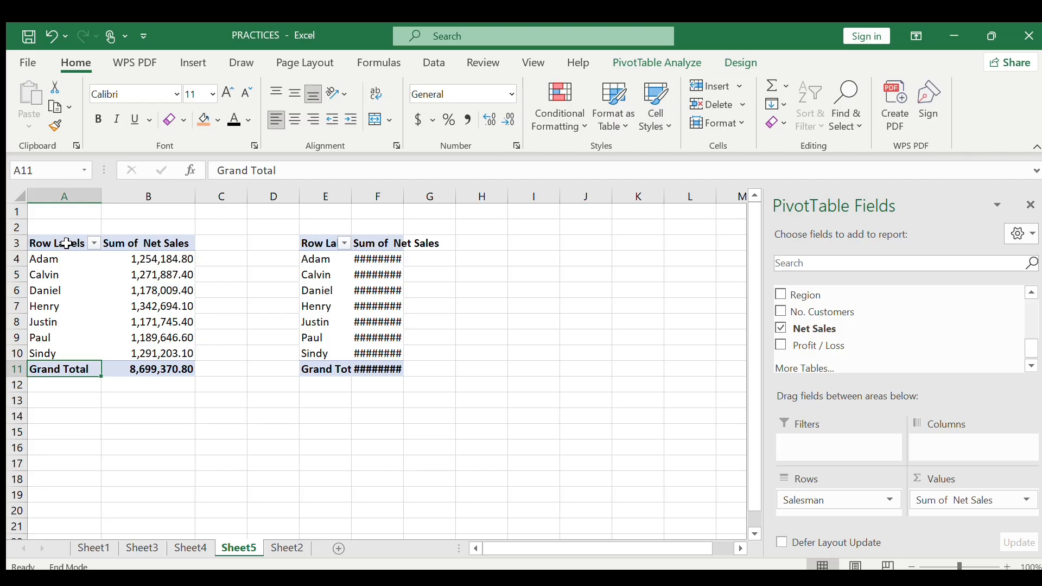
{"action": "left_click", "coordinate": [65, 243]}
{"action": "double_click", "coordinate": [65, 243]}
{"action": "key", "text": "BackSpace"}
{"action": "key", "text": "BackSpace"}
{"action": "key", "text": "BackSpace"}
{"action": "key", "text": "BackSpace"}
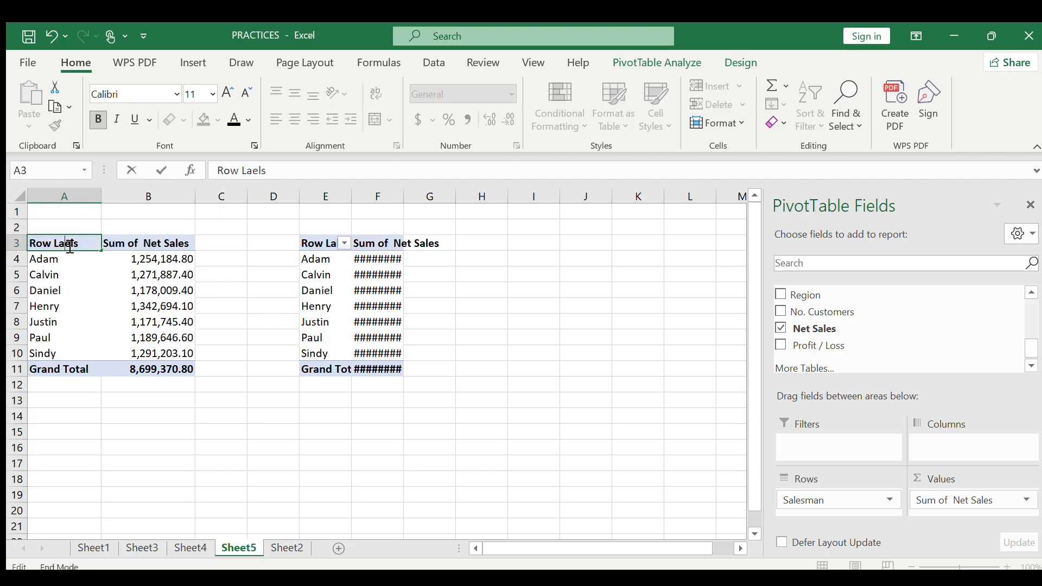
{"action": "key", "text": "BackSpace"}
{"action": "key", "text": "BackSpace"}
{"action": "key", "text": "BackSpace"}
{"action": "key", "text": "BackSpace"}
{"action": "key", "text": "BackSpace"}
{"action": "type", "text": "SALESMEN"}
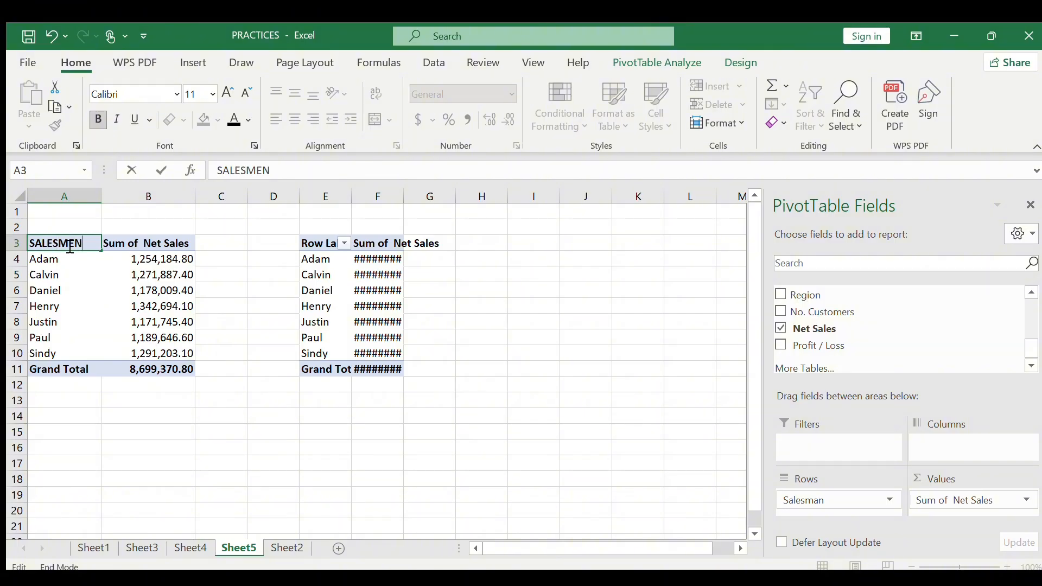
{"action": "key", "text": "Return"}
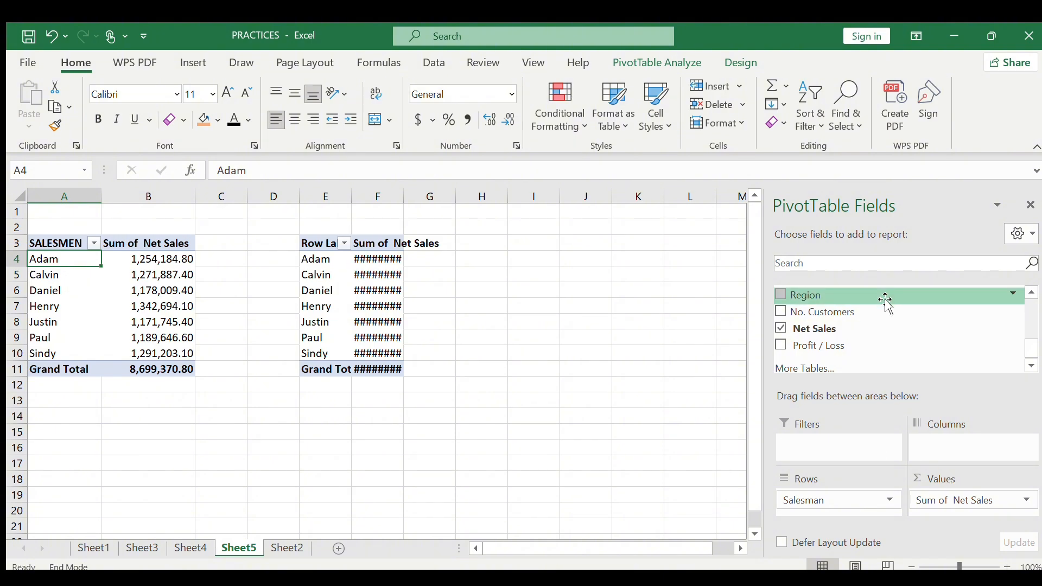
Step: Add the Profit / Loss field to the original PivotTable's values, and undo that addition
{"action": "left_click", "coordinate": [1032, 366]}
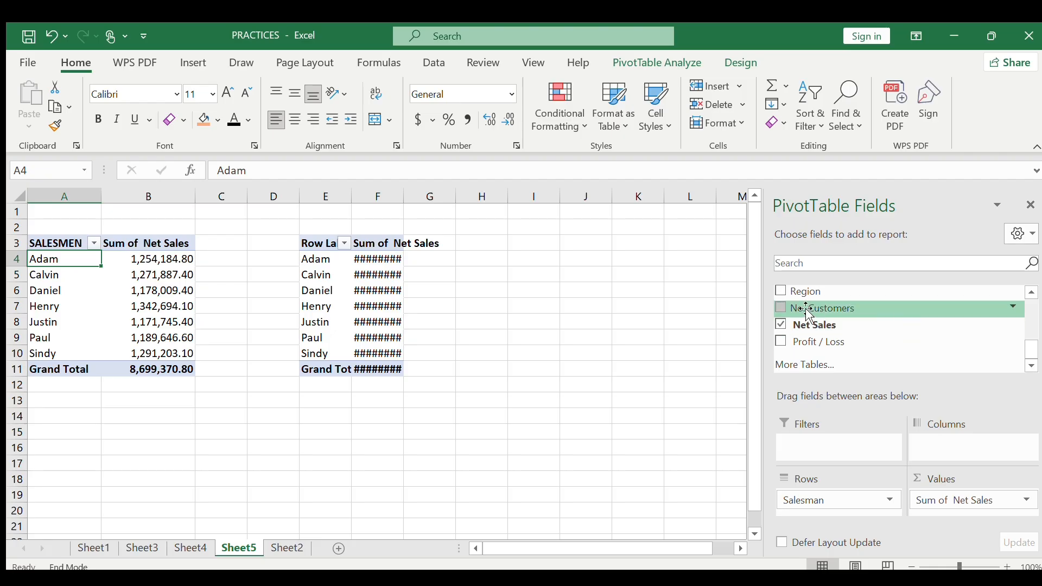
{"action": "left_click", "coordinate": [781, 342]}
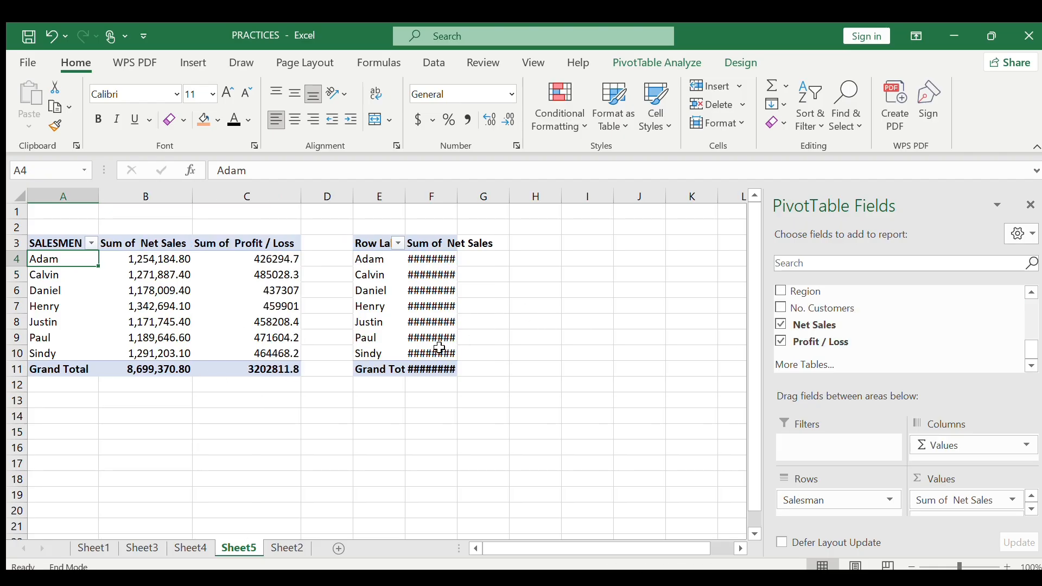
{"action": "key", "text": "ctrl+z"}
Step: Add the Profit / Loss field to the values of the duplicate PivotTable starting at E3
{"action": "left_click", "coordinate": [367, 260]}
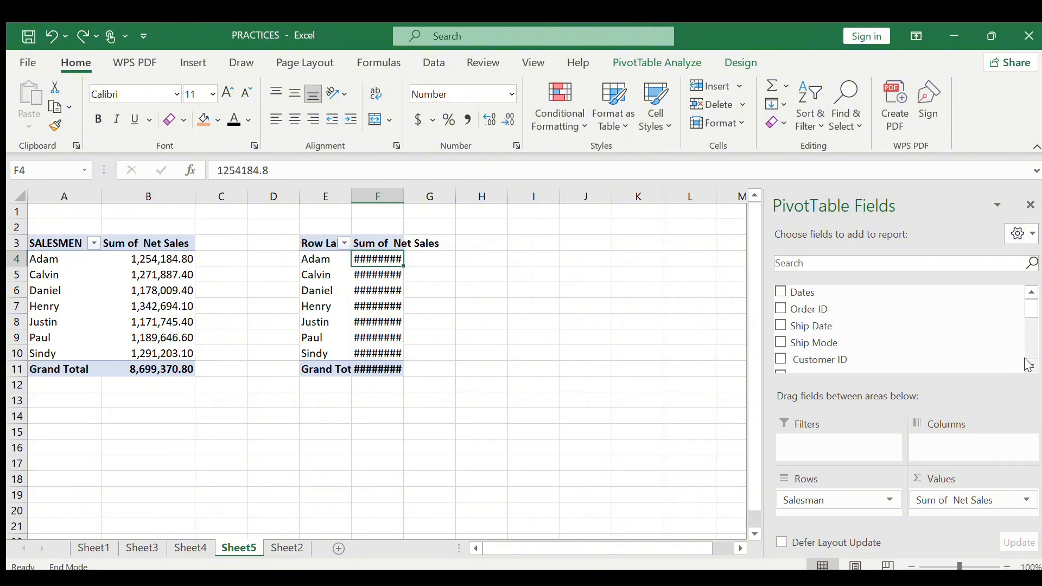
{"action": "scroll", "coordinate": [1030, 365], "scroll_direction": "down", "scroll_amount": 3}
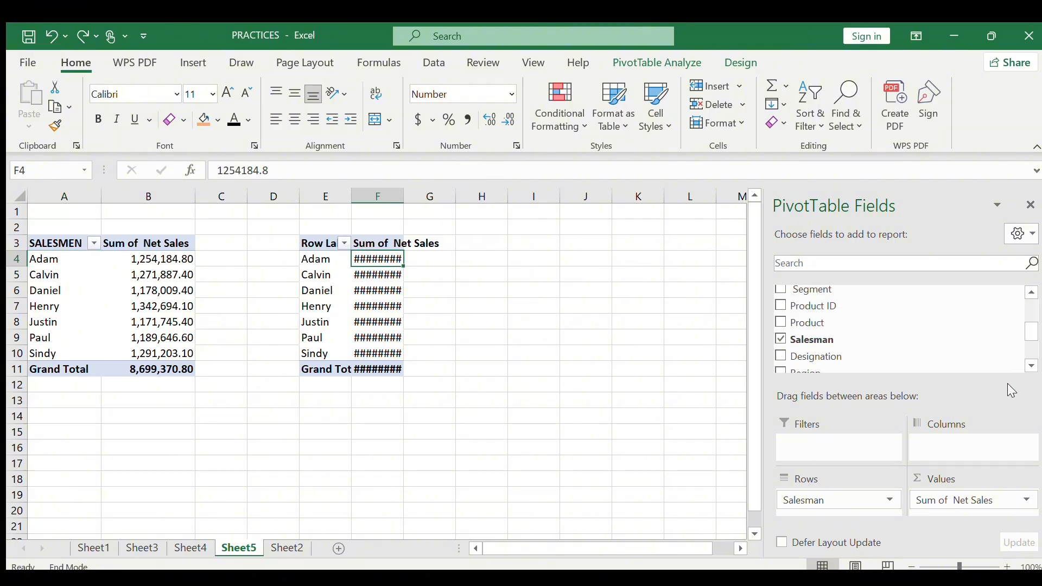
{"action": "scroll", "coordinate": [1032, 364], "scroll_direction": "down", "scroll_amount": 2}
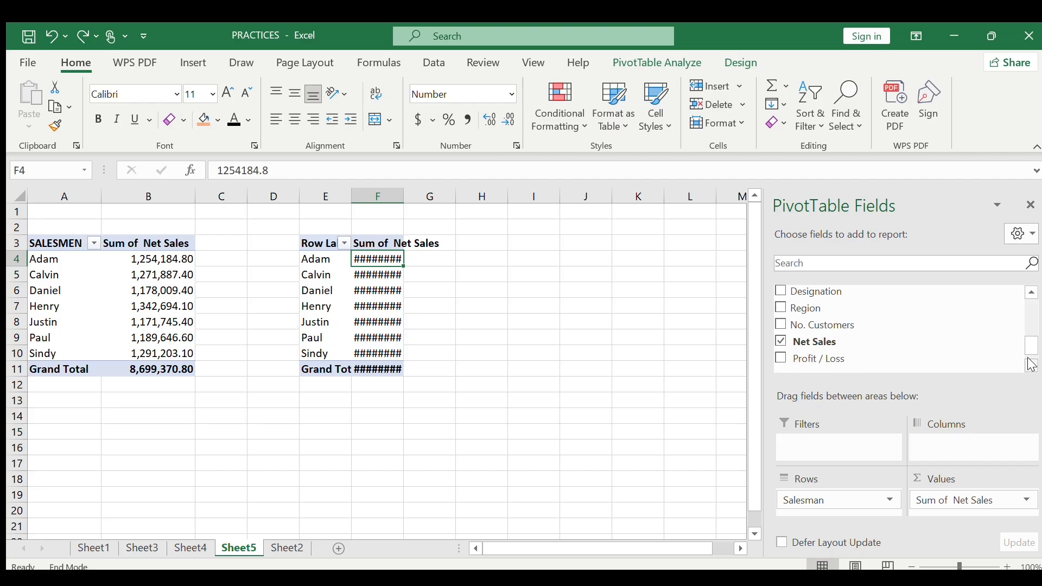
{"action": "left_click", "coordinate": [780, 358]}
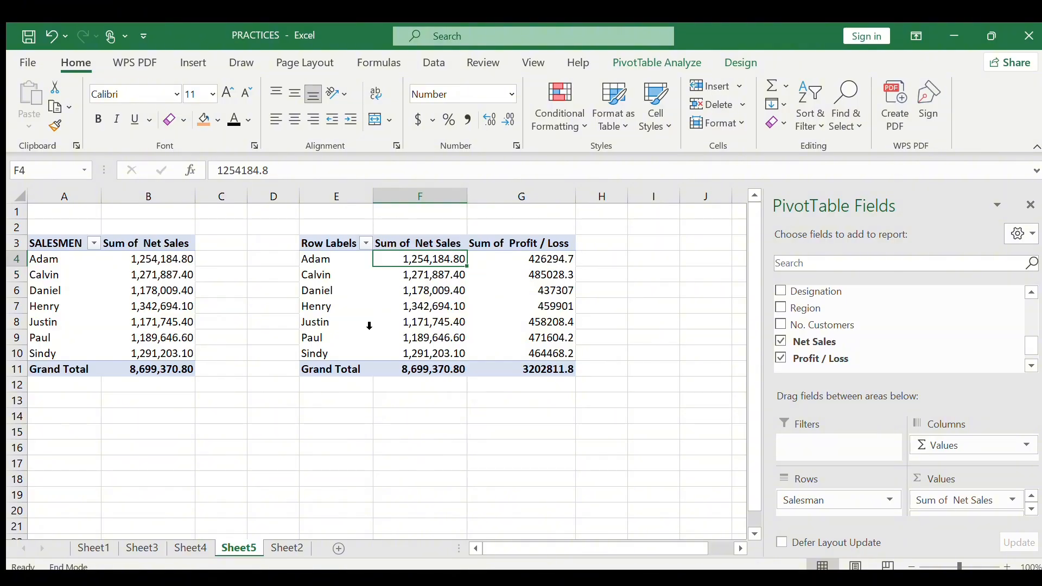
{"action": "double_click", "coordinate": [333, 245]}
{"action": "left_click_drag", "start_coordinate": [335, 251], "coordinate": [363, 246]}
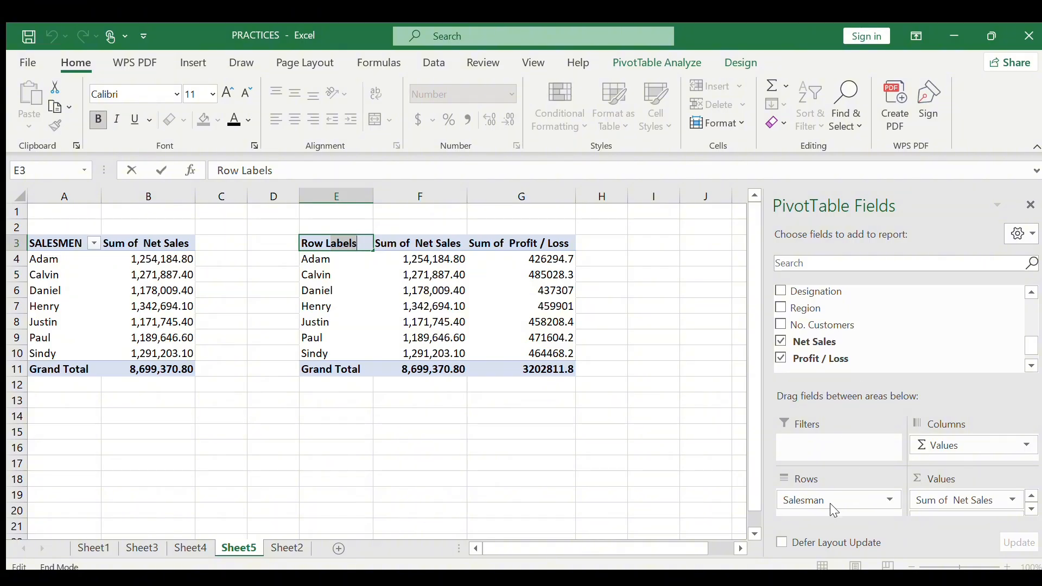
{"action": "left_click", "coordinate": [400, 351]}
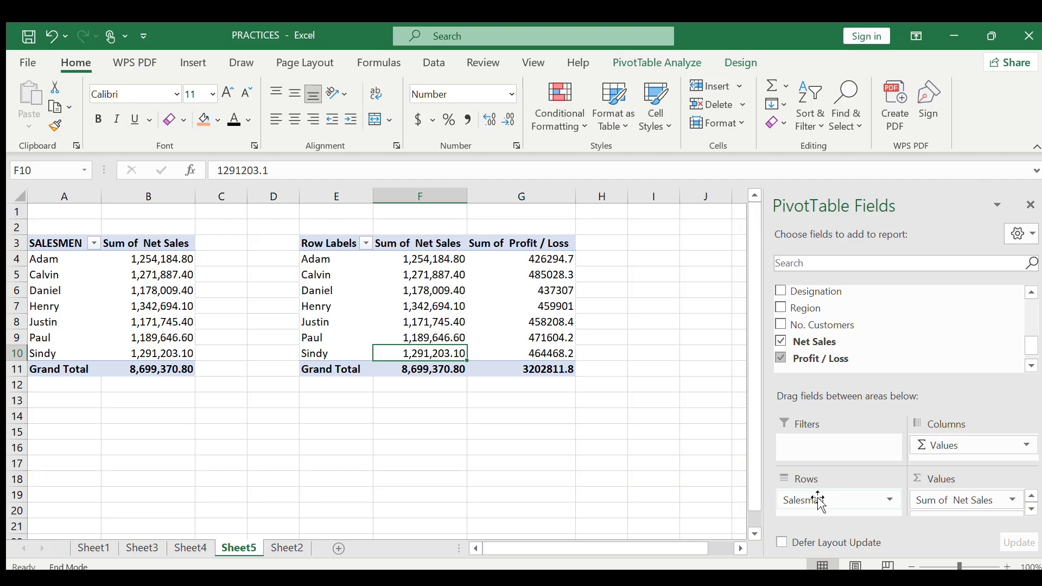
Step: Replace the Salesman field with Segment in the rows of the duplicate PivotTable at E3
{"action": "left_click_drag", "start_coordinate": [818, 499], "coordinate": [916, 314]}
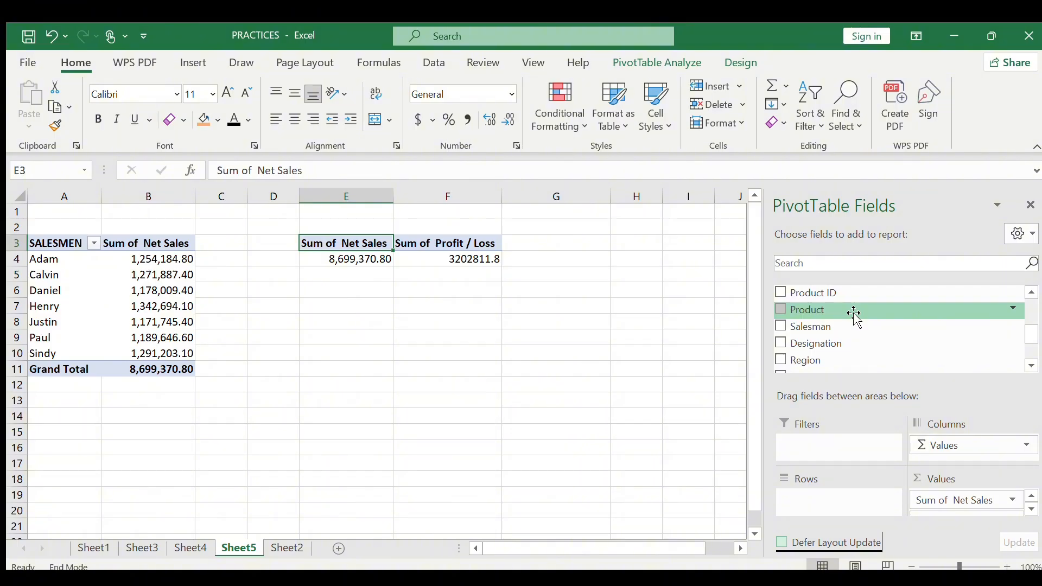
{"action": "scroll", "coordinate": [856, 318], "scroll_direction": "up", "scroll_amount": 3}
{"action": "left_click_drag", "start_coordinate": [811, 360], "coordinate": [838, 502]}
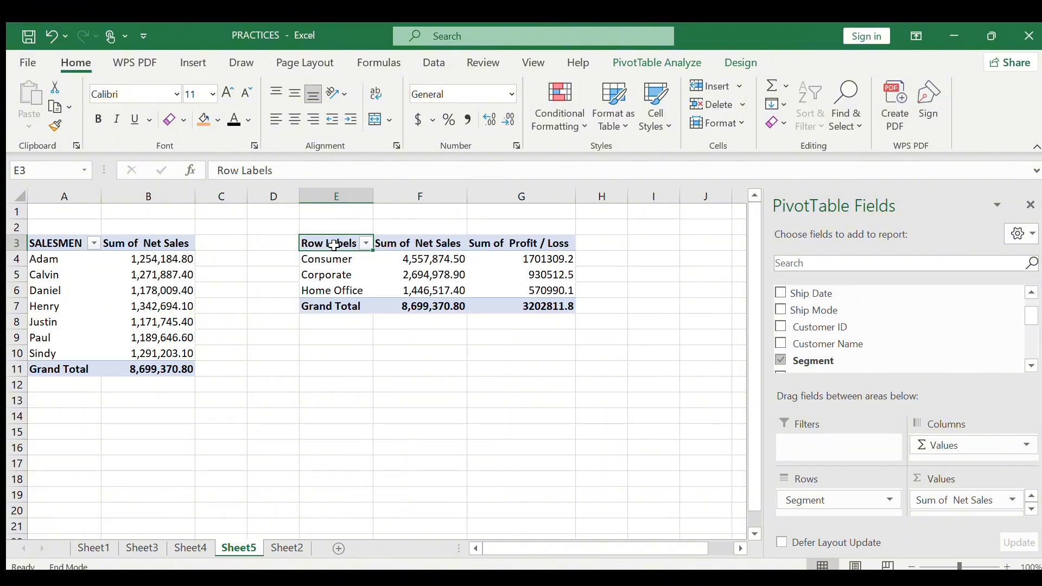
Step: Rename the row header in cell E3 to SEGMENT
{"action": "double_click", "coordinate": [361, 243]}
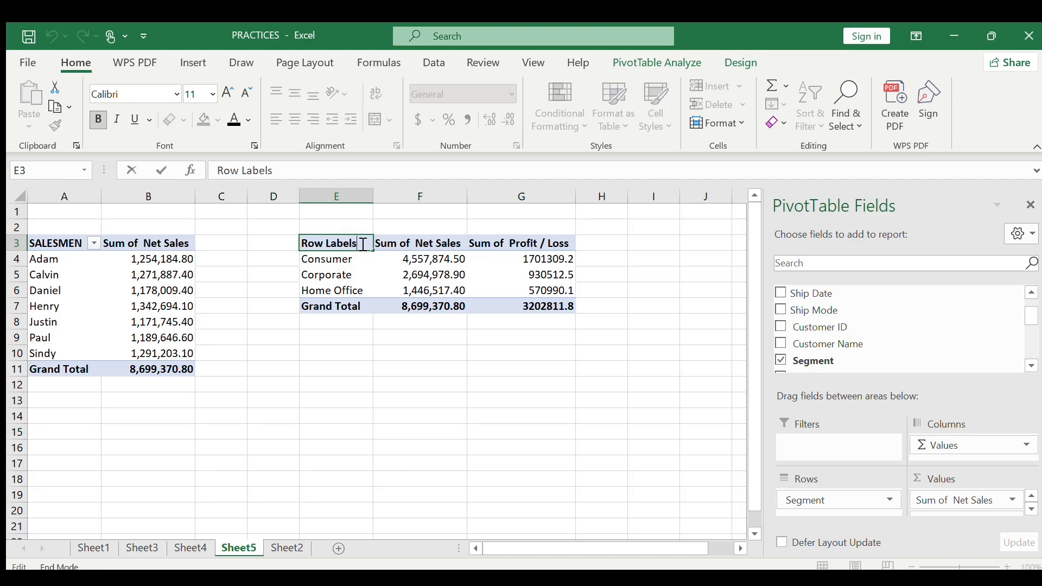
{"action": "key", "text": "BackSpace"}
{"action": "key", "text": "BackSpace"}
{"action": "key", "text": "BackSpace"}
{"action": "key", "text": "BackSpace"}
{"action": "key", "text": "BackSpace"}
{"action": "key", "text": "BackSpace"}
{"action": "key", "text": "BackSpace"}
{"action": "key", "text": "BackSpace"}
{"action": "key", "text": "BackSpace"}
{"action": "key", "text": "BackSpace"}
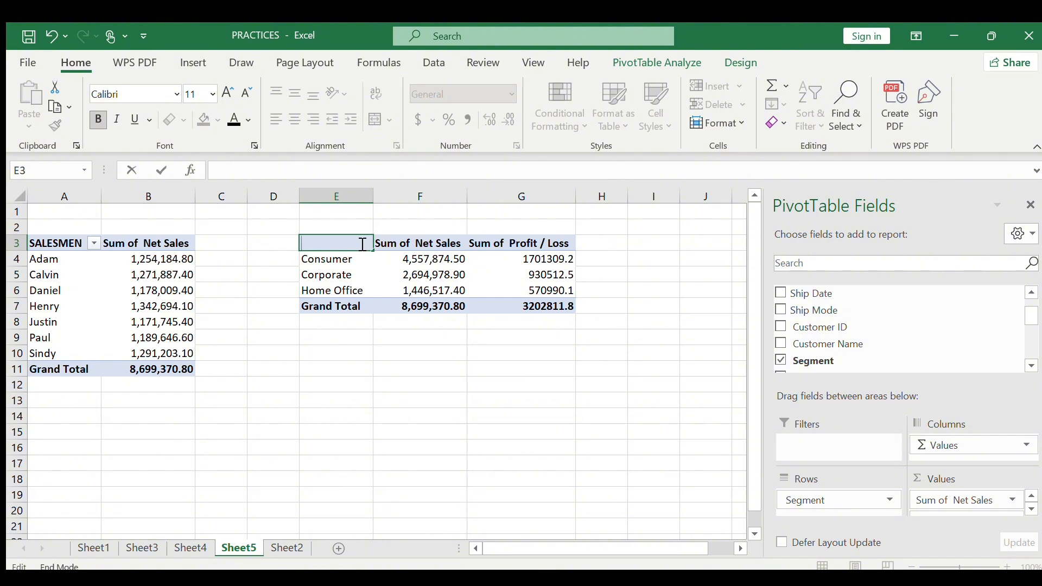
{"action": "type", "text": "SEGMENT"}
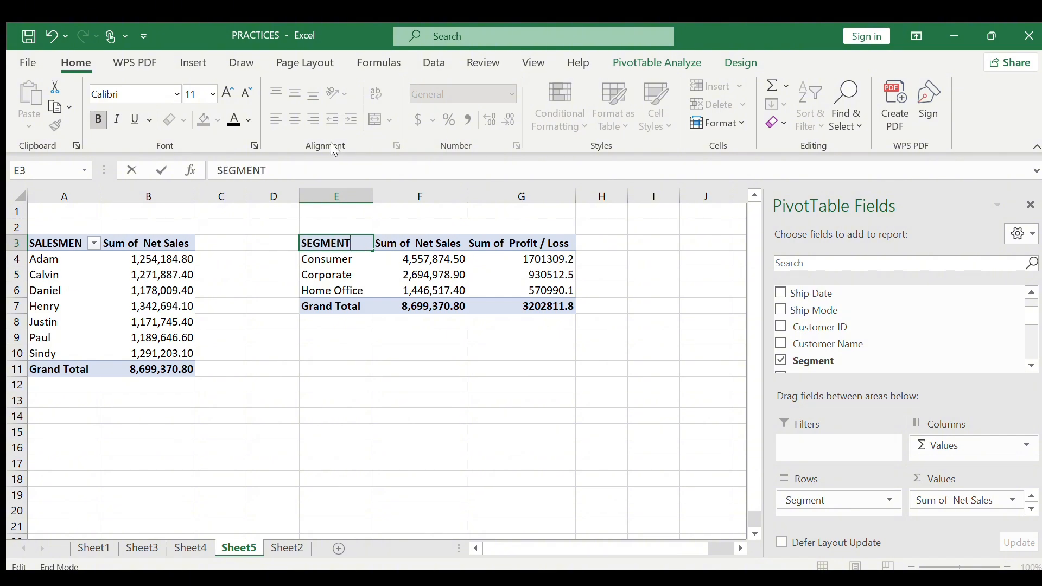
{"action": "key", "text": "Return"}
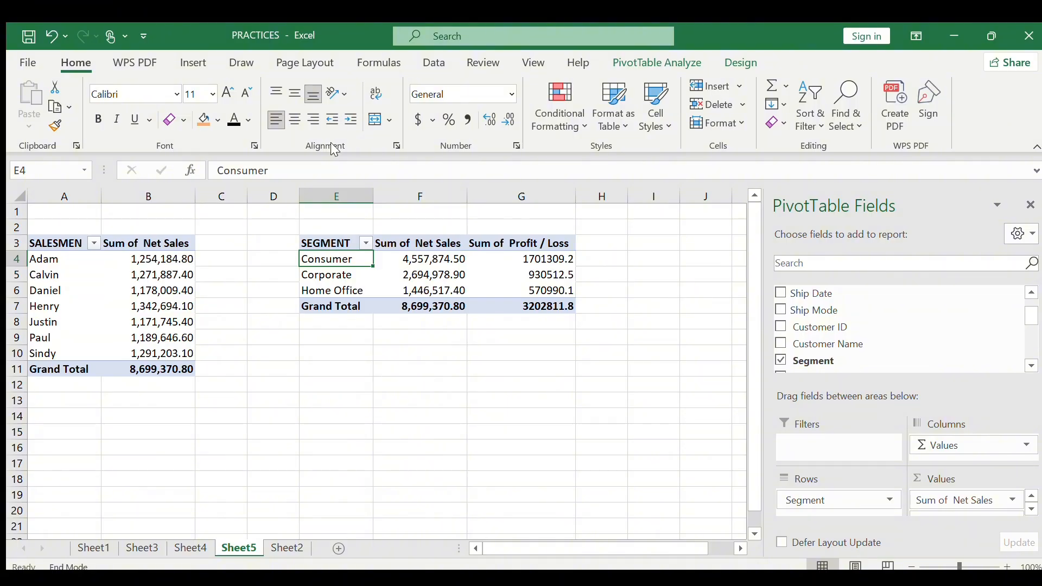
Step: Copy the SALESMEN PivotTable range A3:B11 and paste the duplicate starting at cell E10
{"action": "left_click", "coordinate": [56, 241]}
{"action": "left_click_drag", "start_coordinate": [56, 241], "coordinate": [185, 368]}
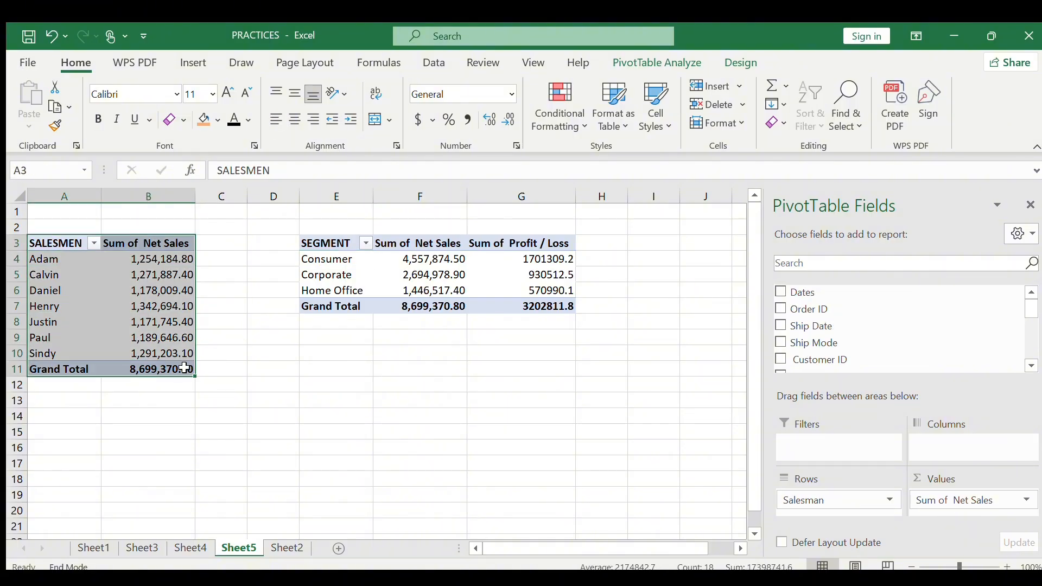
{"action": "key", "text": "ctrl+c"}
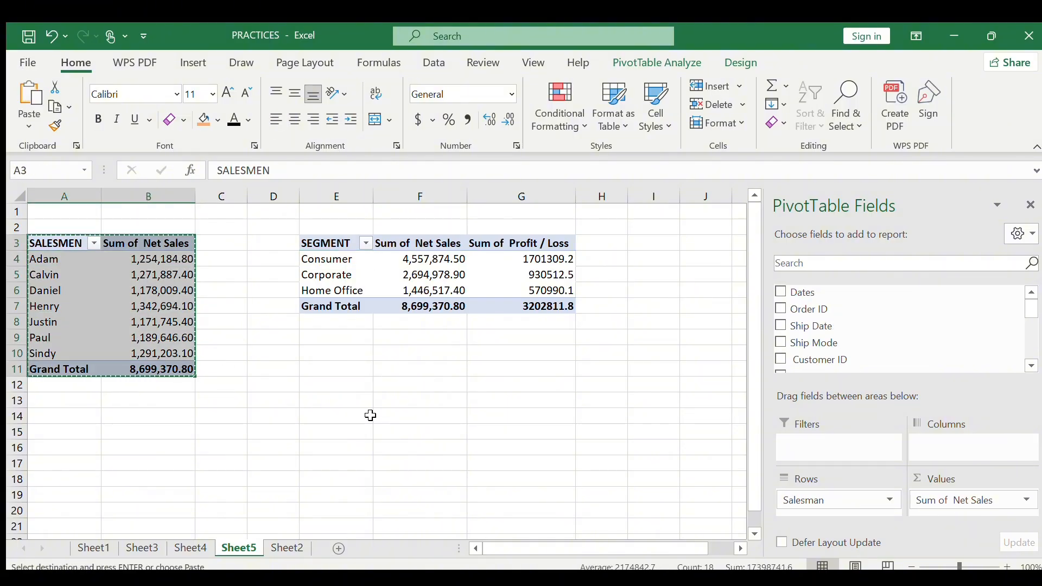
{"action": "left_click", "coordinate": [350, 356]}
{"action": "key", "text": "ctrl+v"}
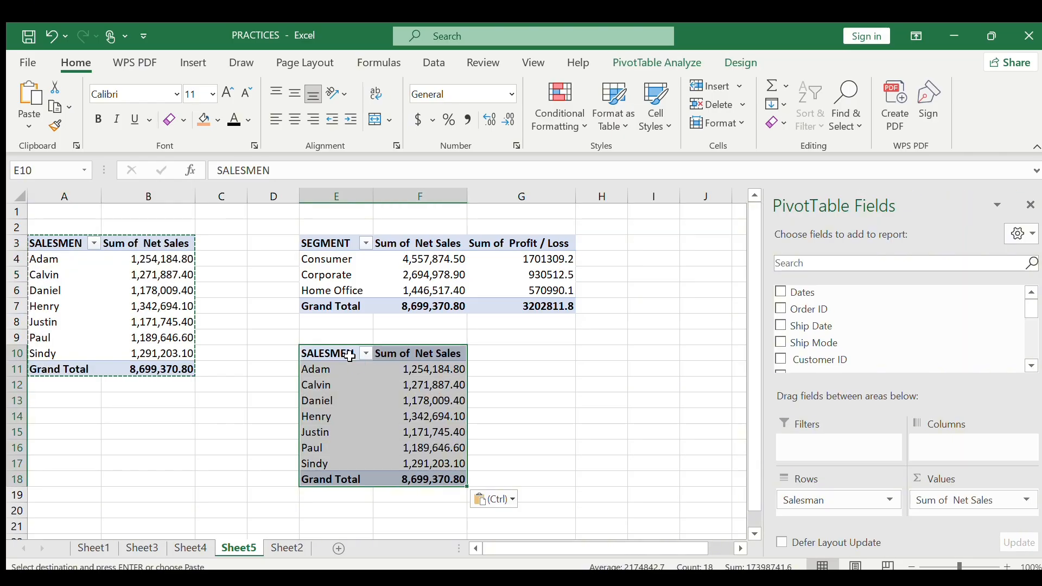
Step: Replace the Salesman field with Region in the rows of the PivotTable at E10
{"action": "left_click_drag", "start_coordinate": [833, 499], "coordinate": [871, 365]}
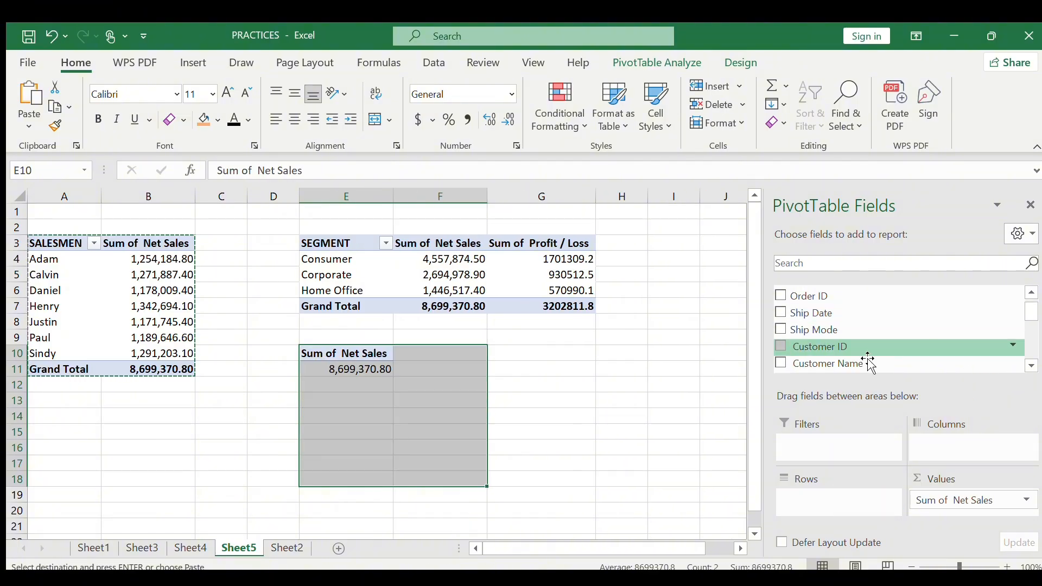
{"action": "left_click", "coordinate": [1031, 367]}
{"action": "left_click", "coordinate": [1031, 367]}
{"action": "left_click", "coordinate": [1031, 366]}
{"action": "left_click", "coordinate": [1031, 366]}
{"action": "left_click", "coordinate": [1031, 367]}
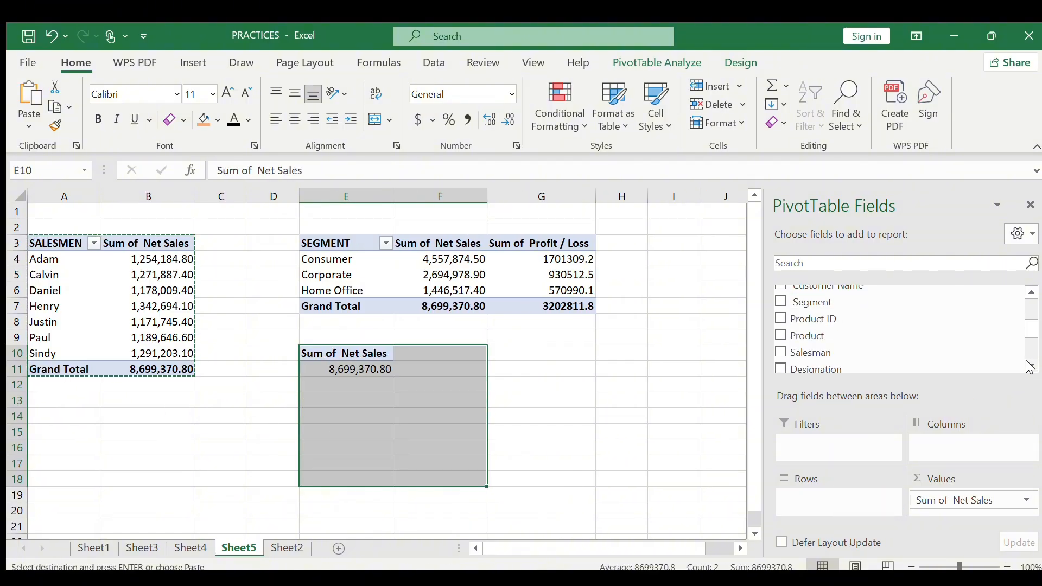
{"action": "left_click", "coordinate": [1031, 366]}
{"action": "left_click", "coordinate": [1031, 367]}
{"action": "left_click", "coordinate": [1031, 366]}
{"action": "left_click", "coordinate": [1031, 366]}
{"action": "left_click", "coordinate": [1031, 367]}
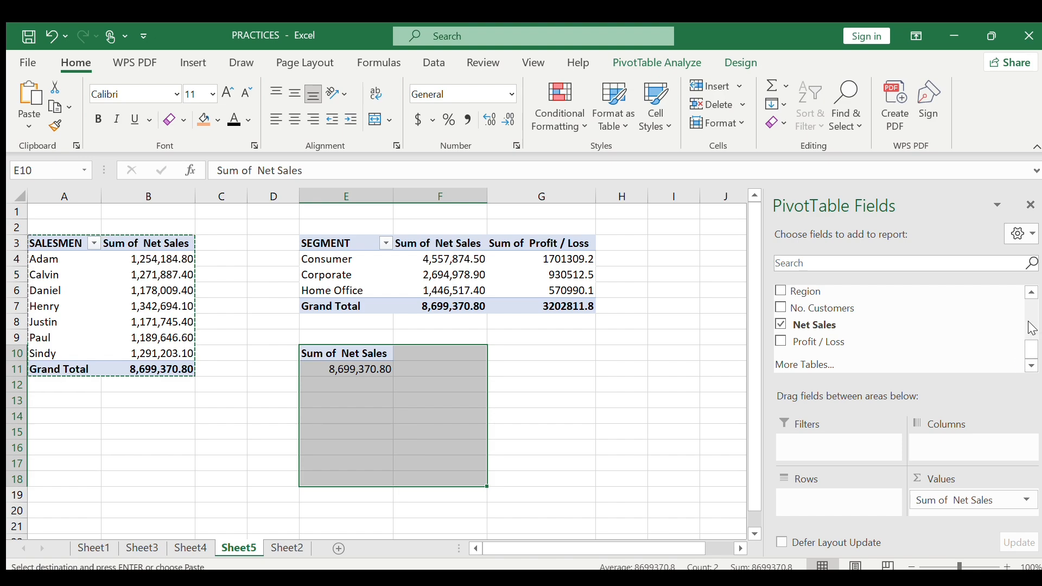
{"action": "left_click", "coordinate": [782, 293]}
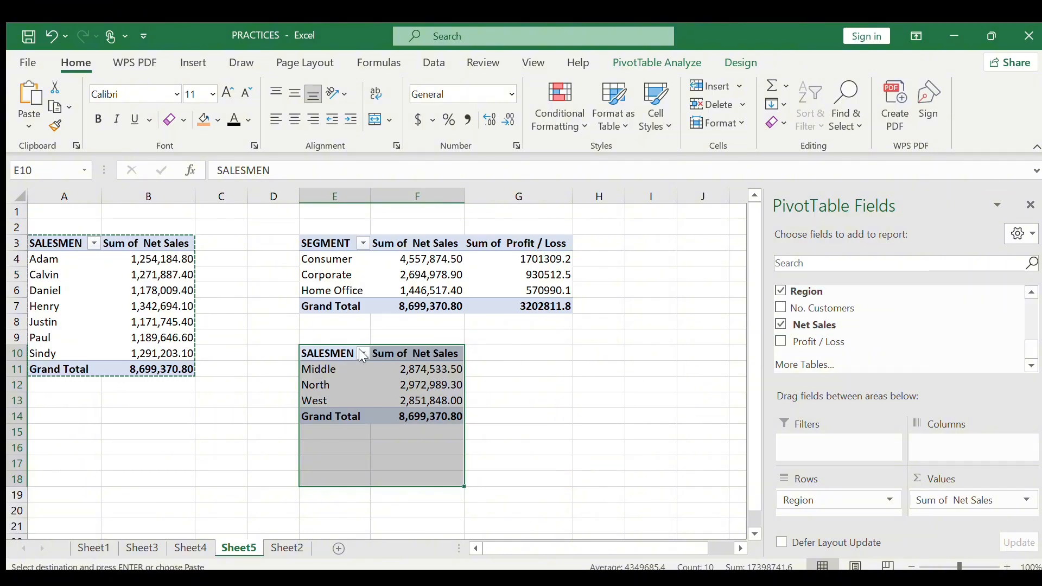
Step: Copy the region PivotTable range E10:F15 to cell H10 and replace Region with Ship Date in the copy's rows
{"action": "left_click", "coordinate": [358, 386]}
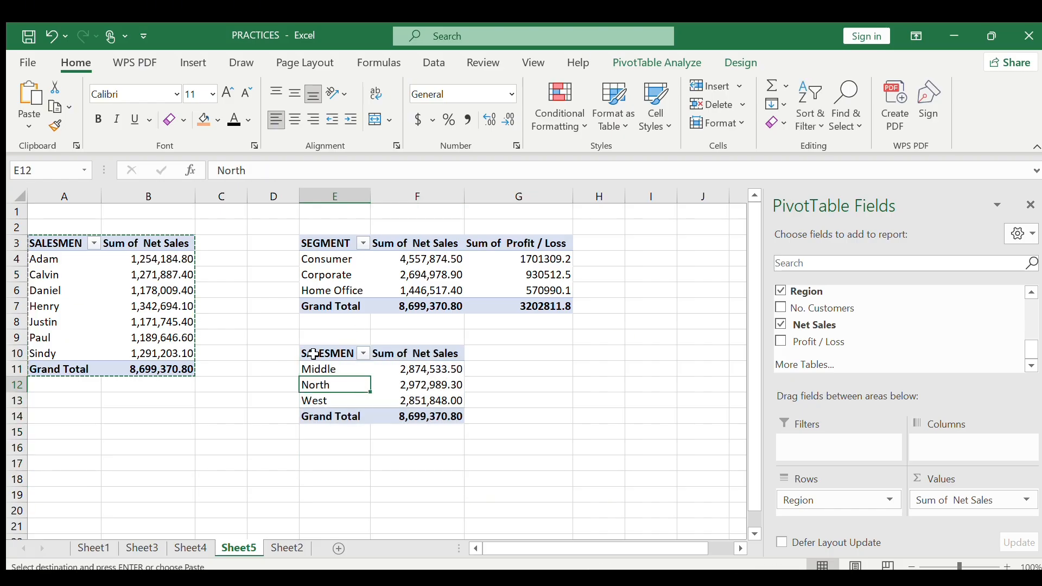
{"action": "left_click_drag", "start_coordinate": [311, 354], "coordinate": [417, 425]}
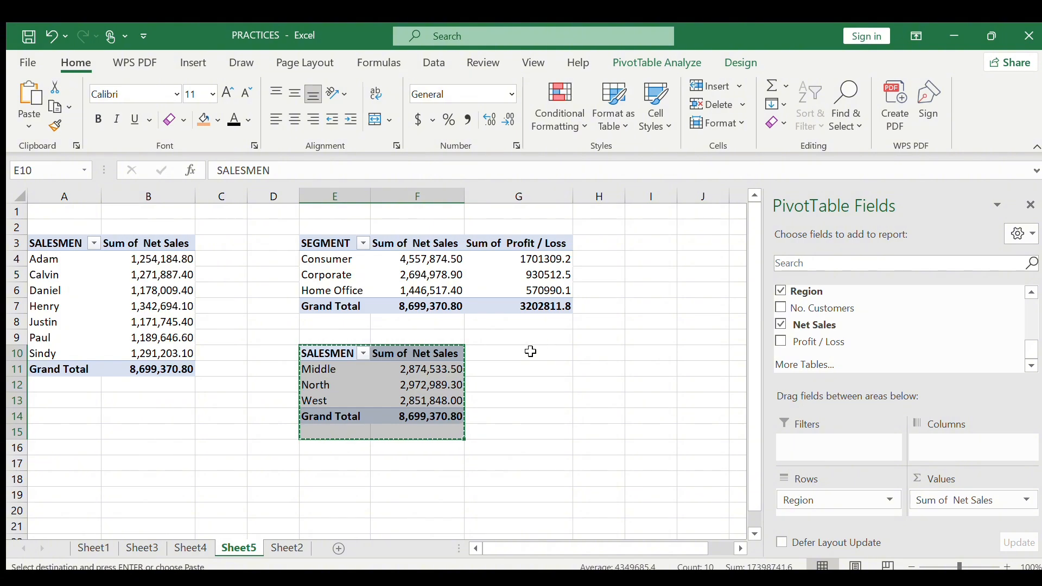
{"action": "left_click", "coordinate": [584, 353]}
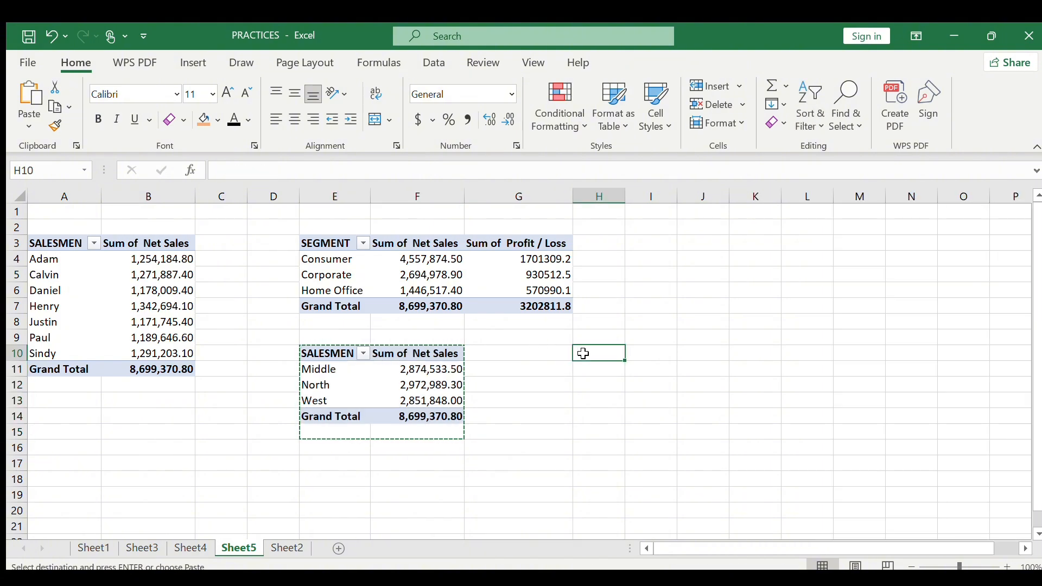
{"action": "key", "text": "ctrl+v"}
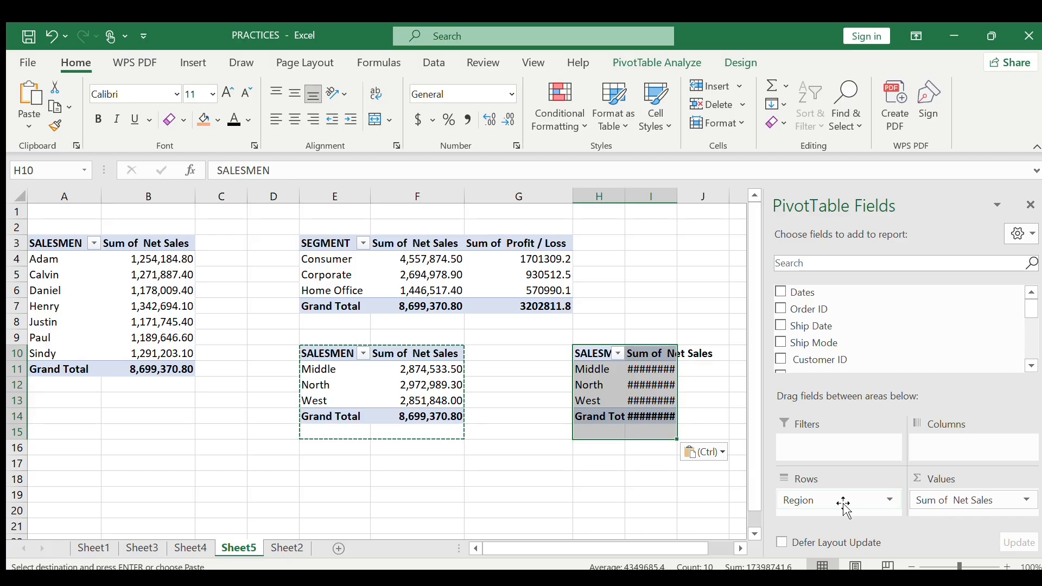
{"action": "left_click_drag", "start_coordinate": [873, 499], "coordinate": [923, 329]}
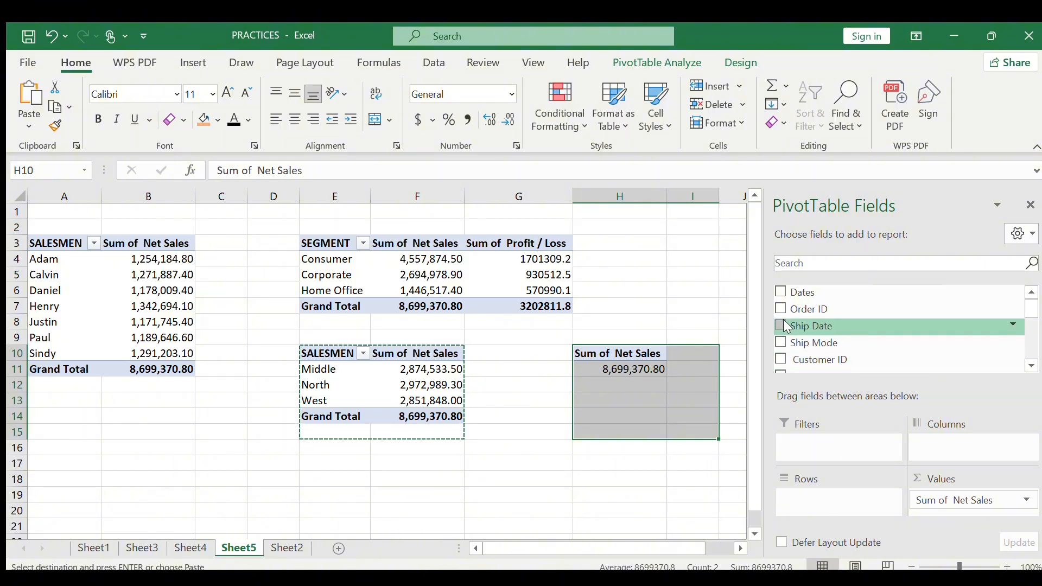
{"action": "left_click_drag", "start_coordinate": [786, 326], "coordinate": [822, 513]}
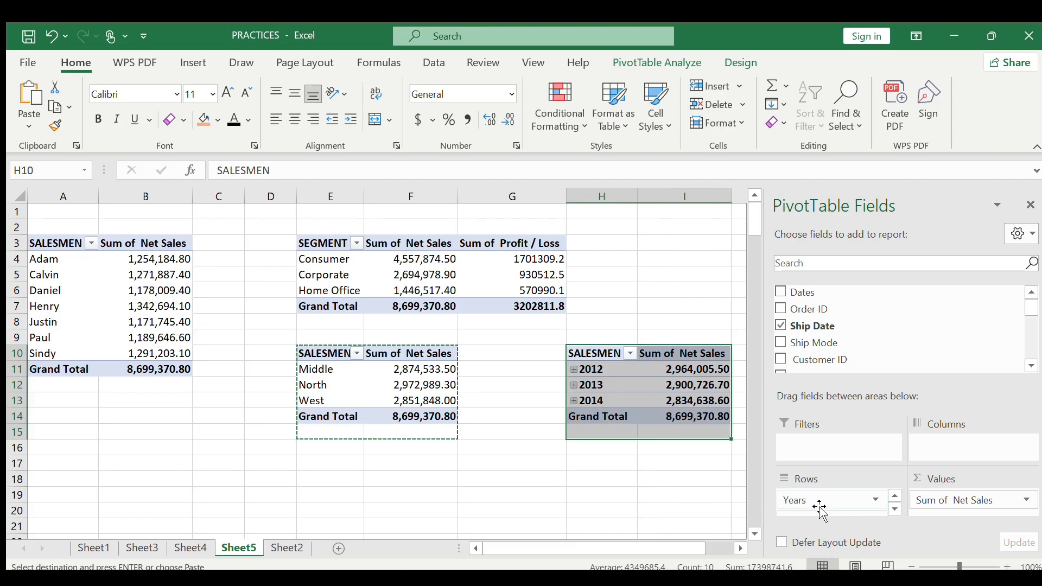
Step: Rename the row header of the region PivotTable in cell E10 to REGION
{"action": "double_click", "coordinate": [340, 357]}
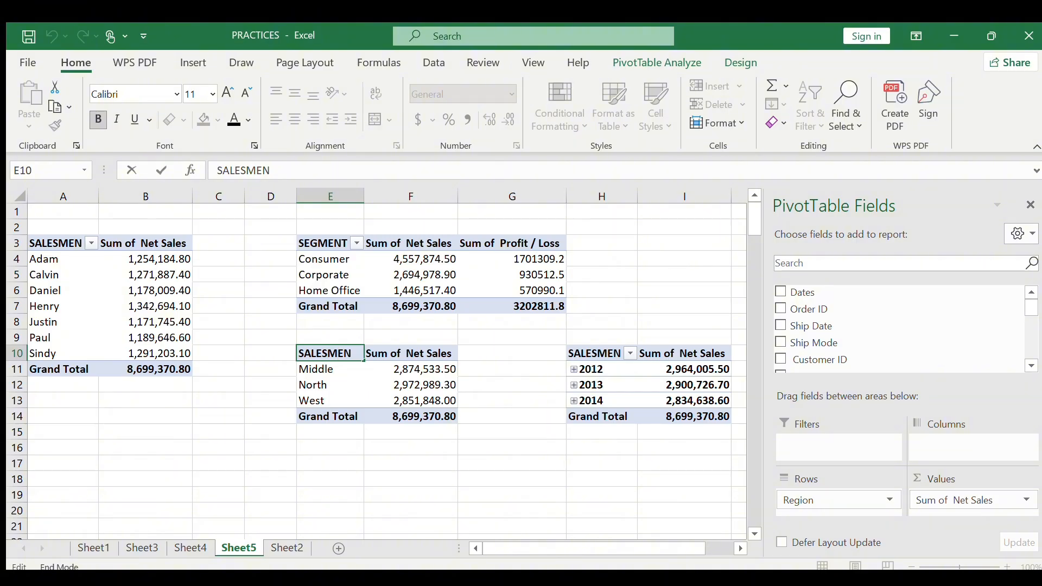
{"action": "key", "text": "BackSpace"}
{"action": "key", "text": "BackSpace"}
{"action": "key", "text": "BackSpace"}
{"action": "key", "text": "BackSpace"}
{"action": "key", "text": "BackSpace"}
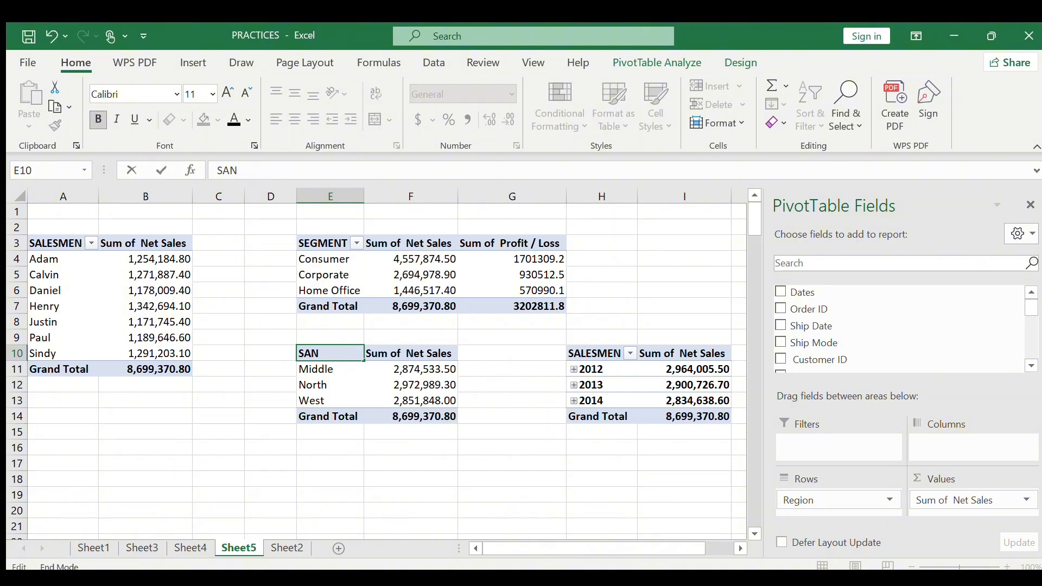
{"action": "key", "text": "BackSpace"}
{"action": "key", "text": "BackSpace"}
{"action": "type", "text": "REGION"}
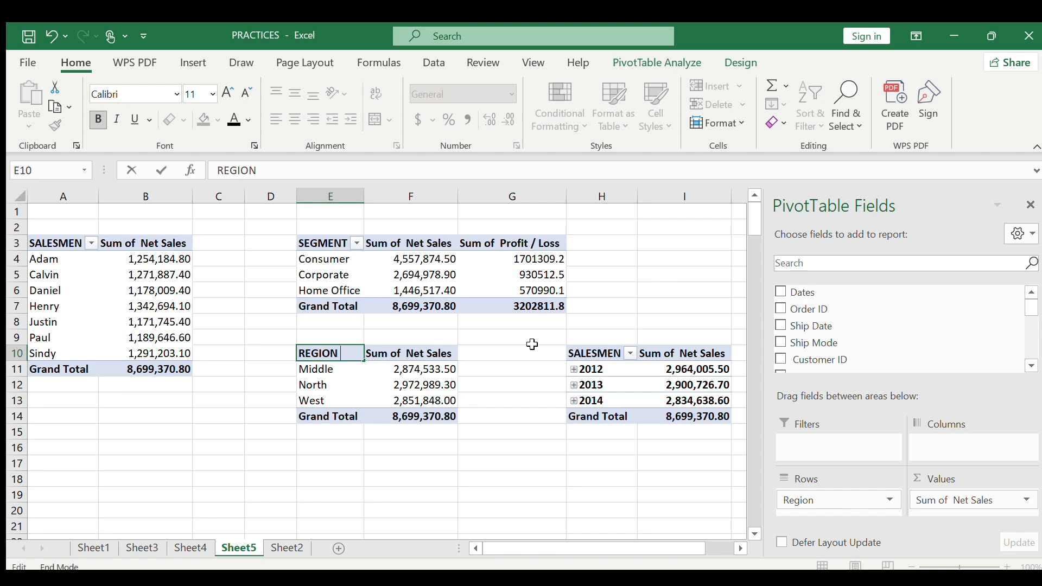
Step: Rename the row header of the ship date PivotTable in cell H10 to DATE
{"action": "left_click", "coordinate": [588, 358]}
{"action": "key", "text": "BackSpace"}
{"action": "key", "text": "BackSpace"}
{"action": "key", "text": "BackSpace"}
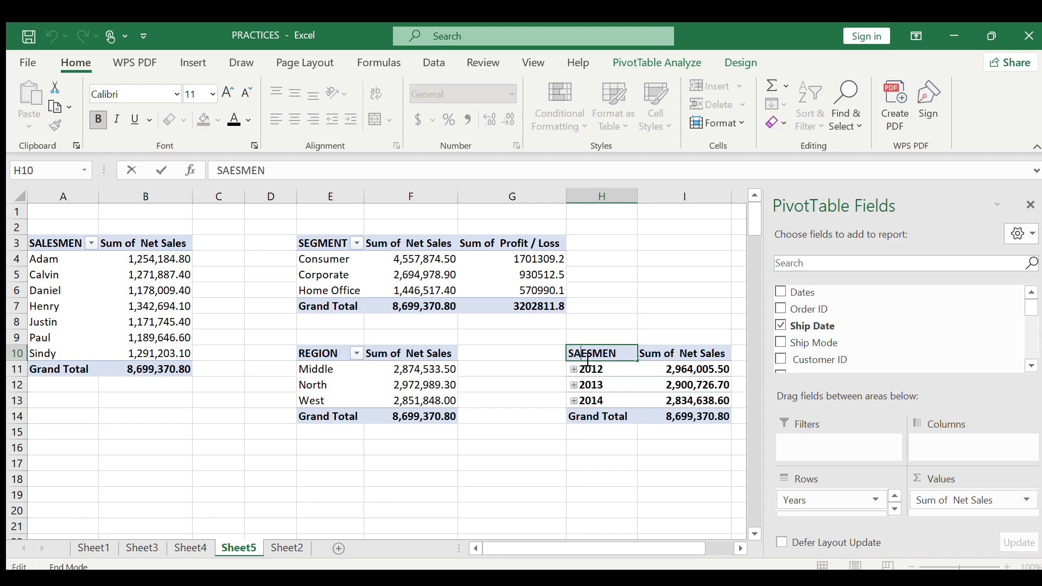
{"action": "key", "text": "Delete"}
{"action": "key", "text": "Delete"}
{"action": "key", "text": "Delete"}
{"action": "key", "text": "Delete"}
{"action": "key", "text": "Delete"}
{"action": "type", "text": "DATE"}
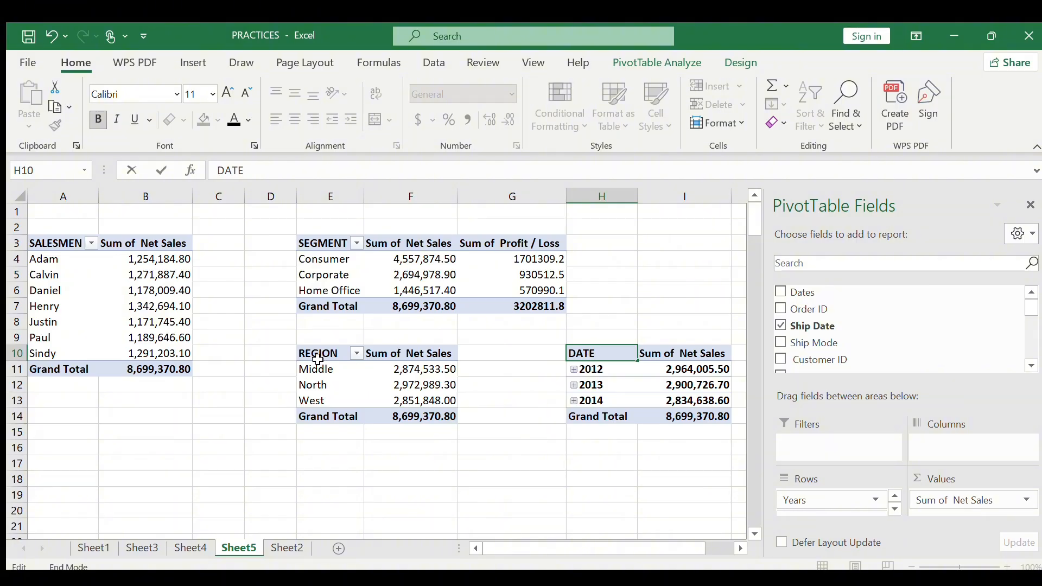
Step: Copy the REGION PivotTable range E10:F14 and paste the duplicate starting at cell A16
{"action": "left_click_drag", "start_coordinate": [307, 354], "coordinate": [425, 416]}
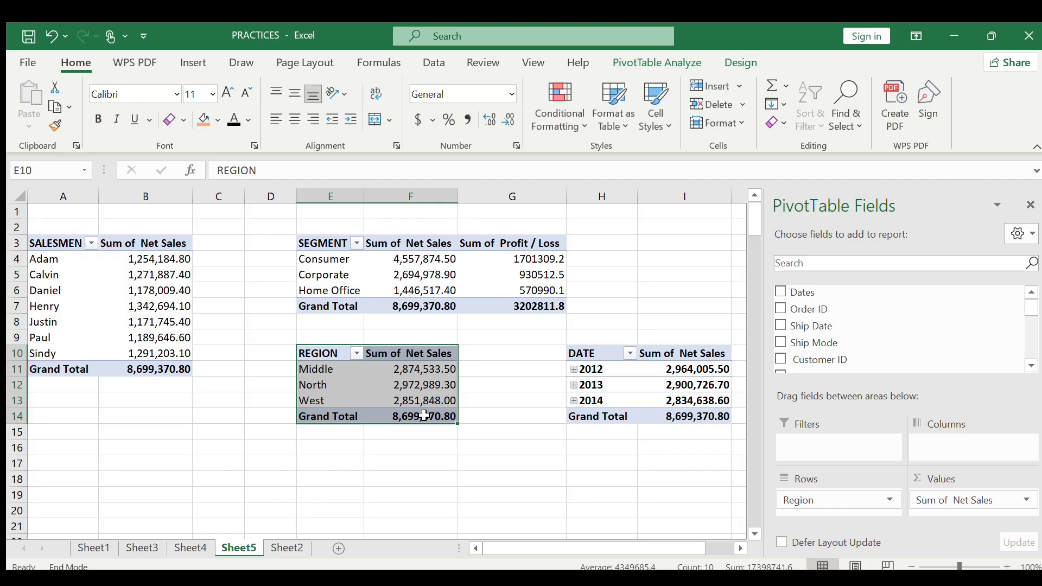
{"action": "key", "text": "ctrl+c"}
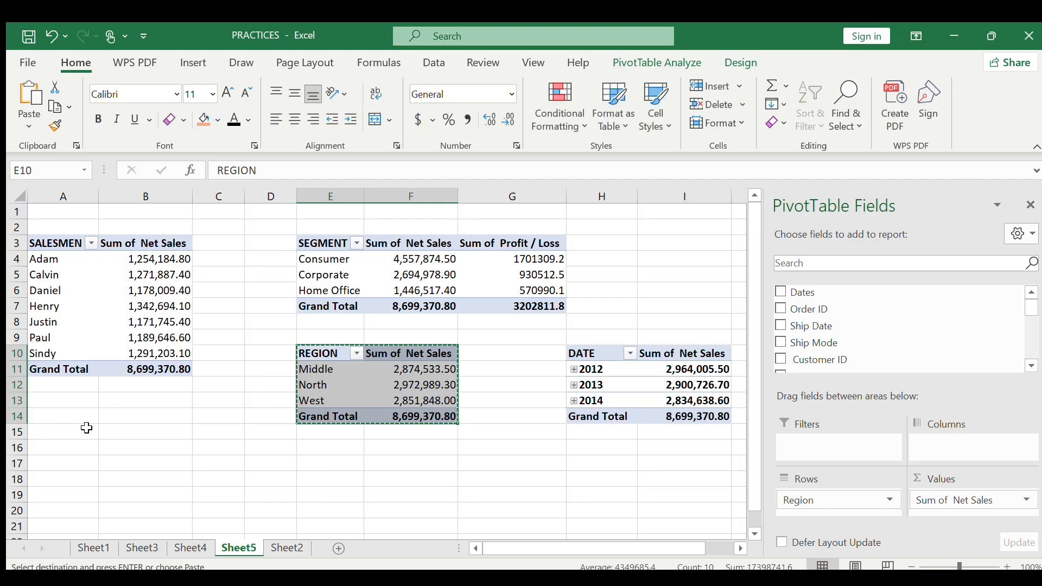
{"action": "left_click", "coordinate": [80, 448]}
{"action": "key", "text": "ctrl+v"}
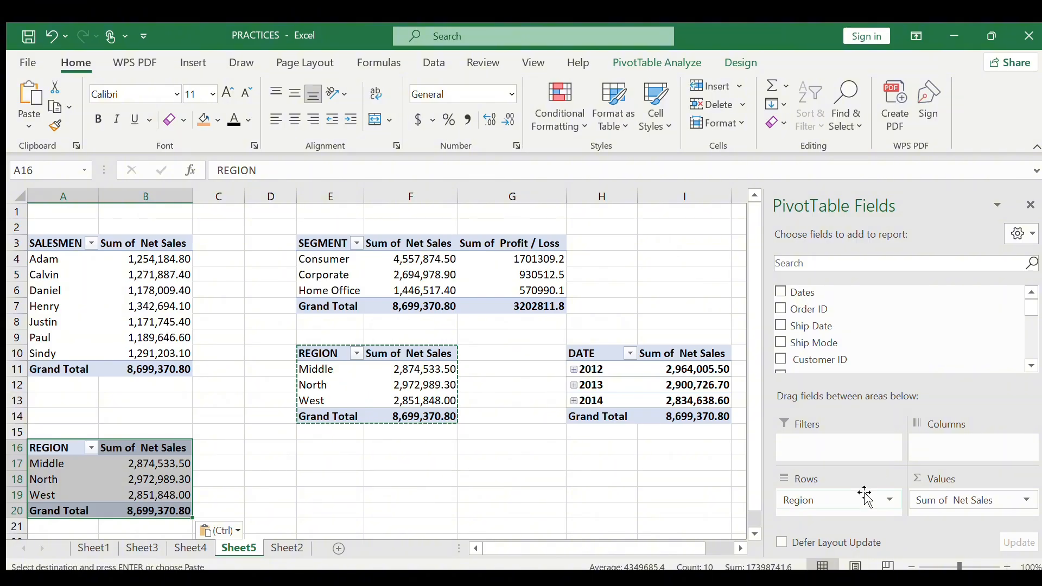
Step: Remove the Region field from the rows of the PivotTable at A16, keeping only Sum of Net Sales
{"action": "left_click_drag", "start_coordinate": [858, 502], "coordinate": [918, 372]}
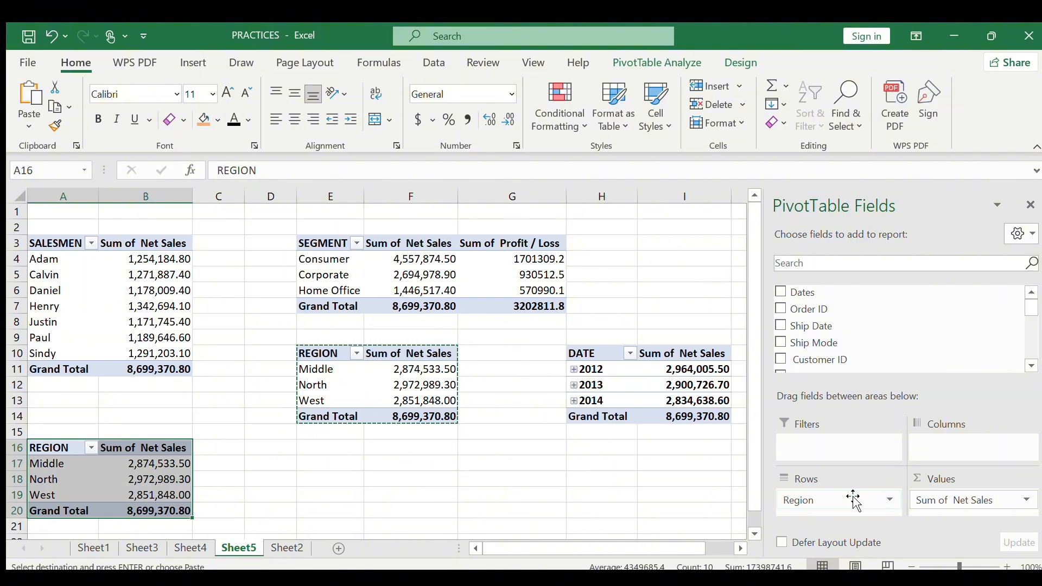
{"action": "left_click_drag", "start_coordinate": [856, 502], "coordinate": [894, 344]}
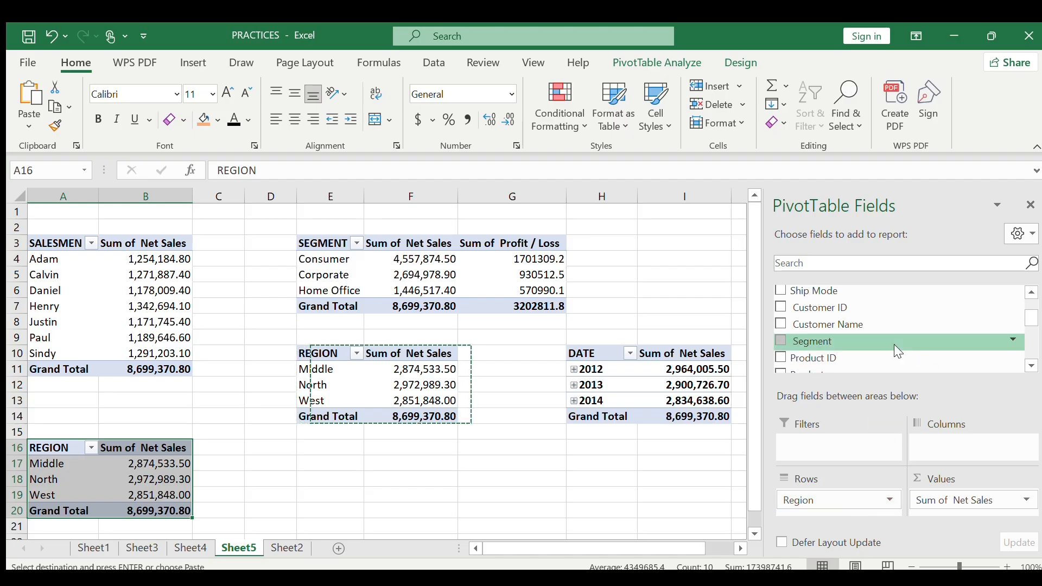
{"action": "left_click", "coordinate": [105, 432]}
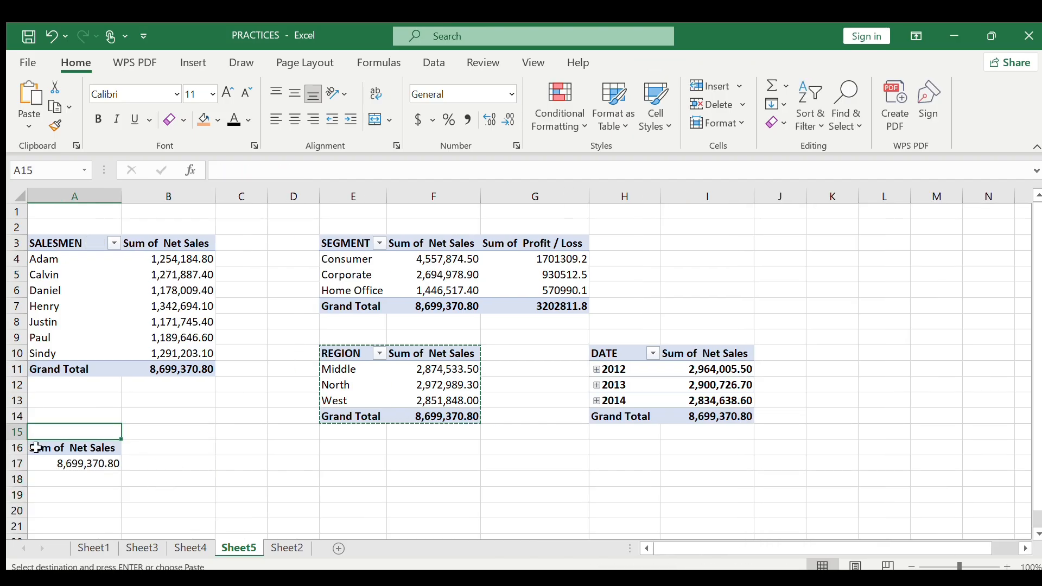
Step: Copy the Sum of Net Sales PivotTable range A16:A18 and paste the duplicate starting at cell D17
{"action": "left_click_drag", "start_coordinate": [36, 448], "coordinate": [98, 472]}
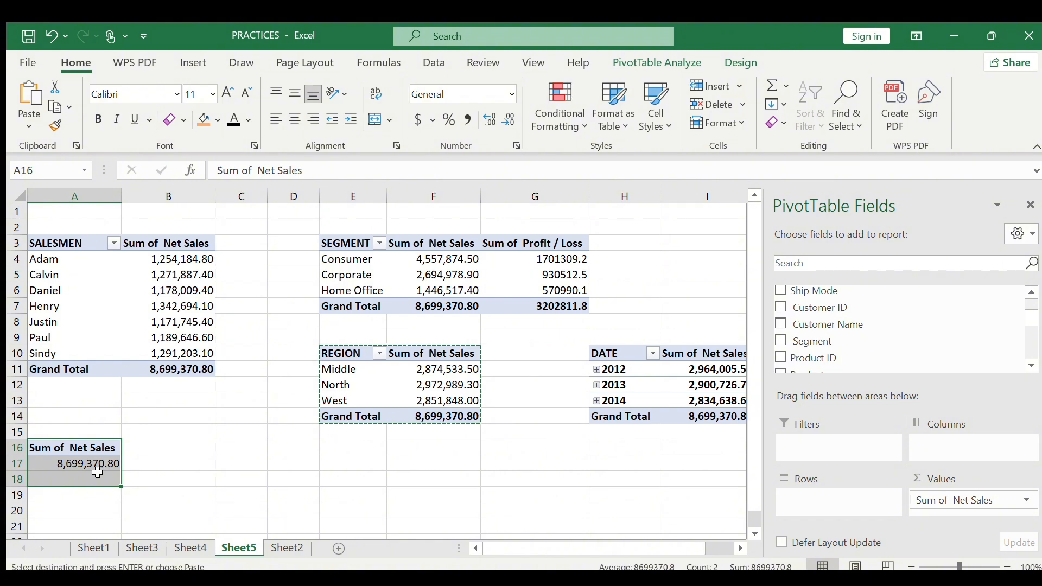
{"action": "key", "text": "ctrl+c"}
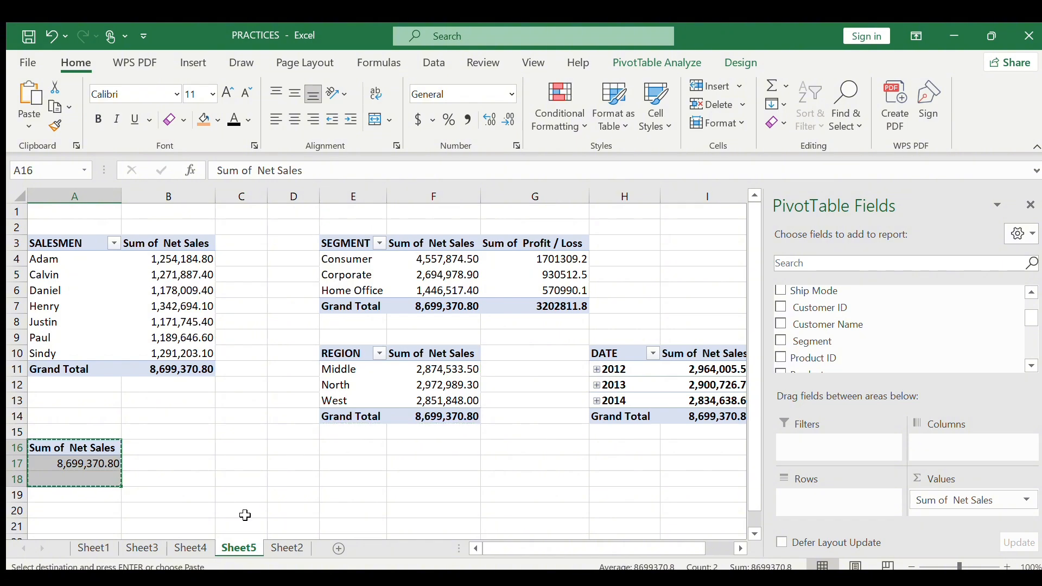
{"action": "left_click", "coordinate": [286, 470]}
{"action": "key", "text": "ctrl+v"}
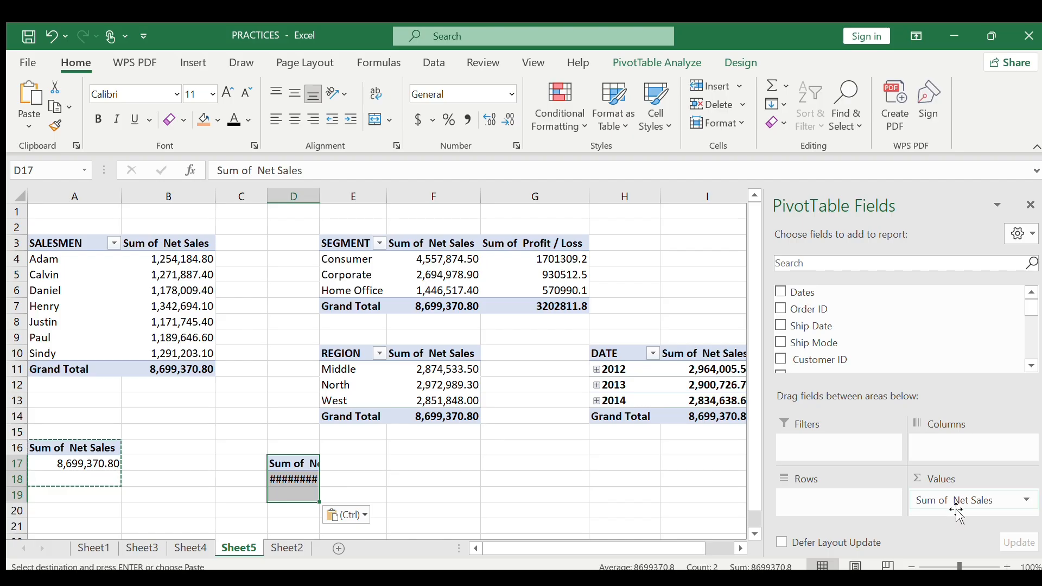
Step: Replace Net Sales with Customer ID as the values field of the PivotTable at D17, summarized as a count
{"action": "left_click_drag", "start_coordinate": [957, 513], "coordinate": [930, 327]}
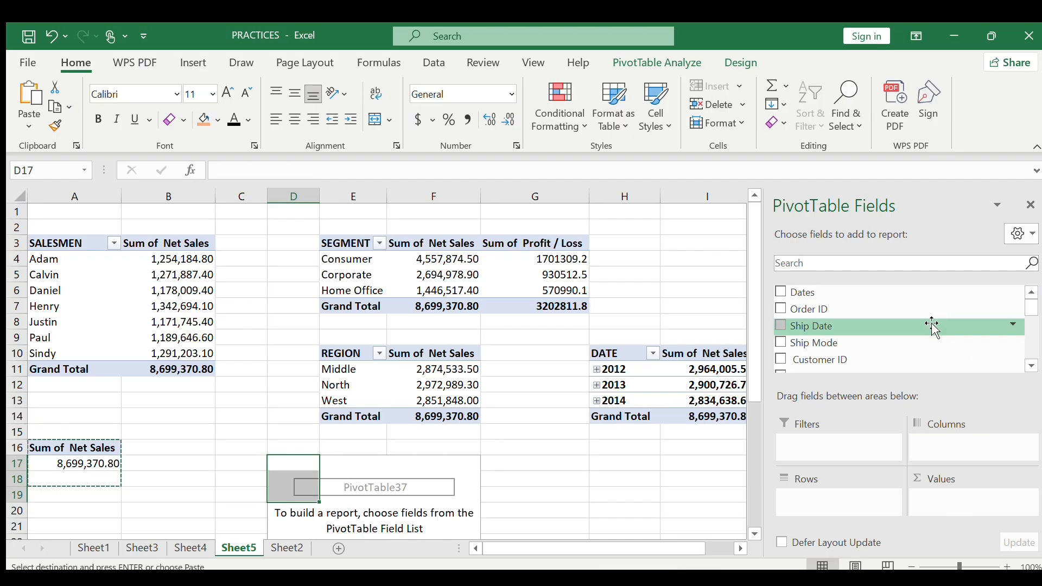
{"action": "left_click", "coordinate": [1030, 365]}
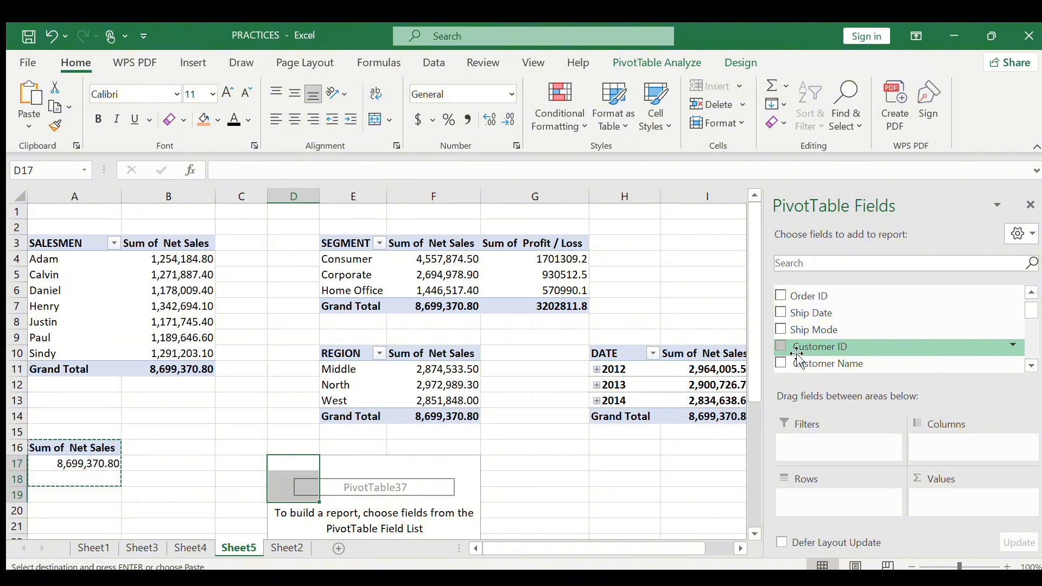
{"action": "left_click_drag", "start_coordinate": [799, 358], "coordinate": [295, 483]}
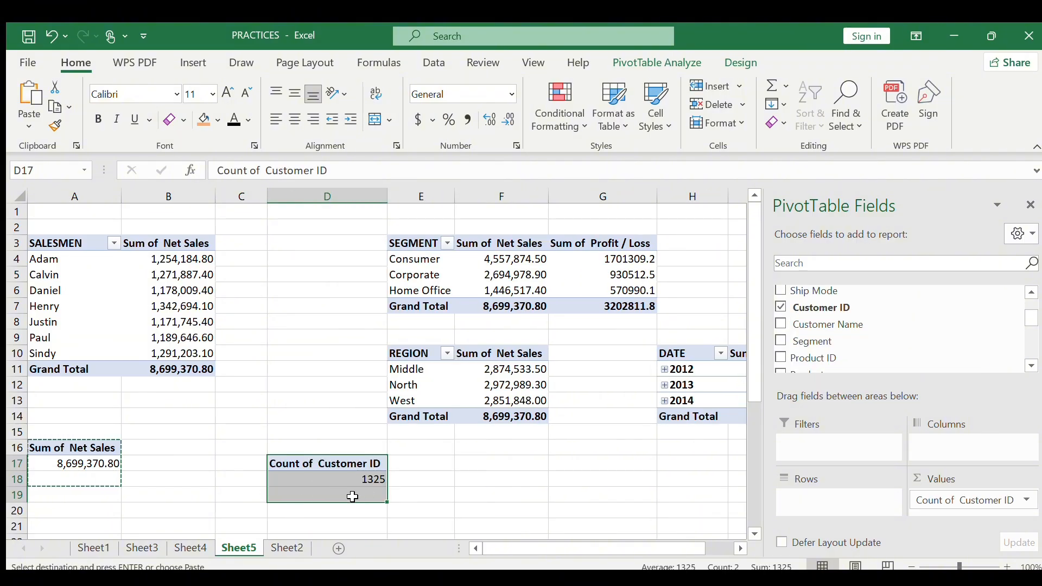
{"action": "left_click", "coordinate": [333, 465]}
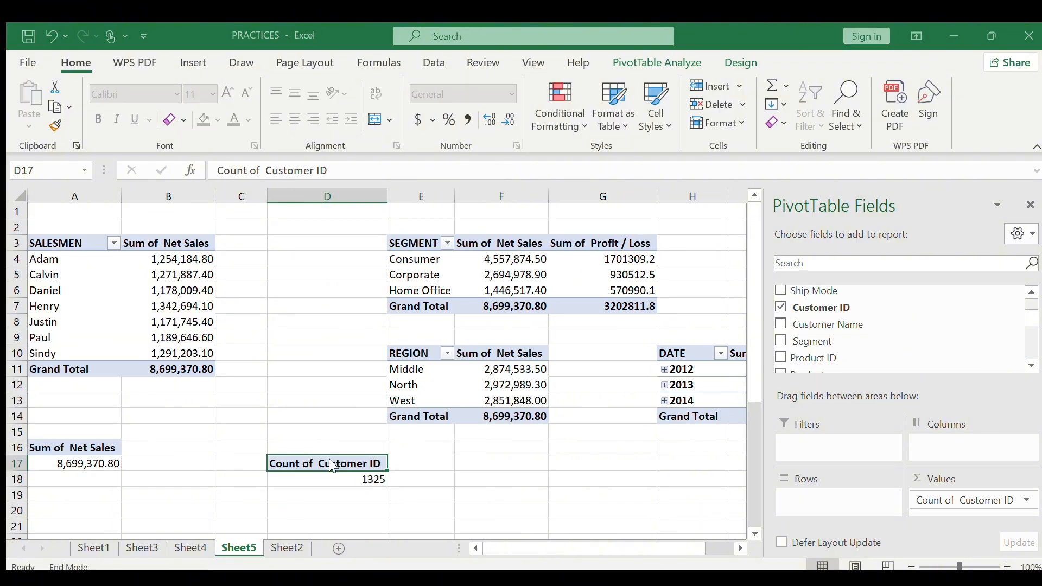